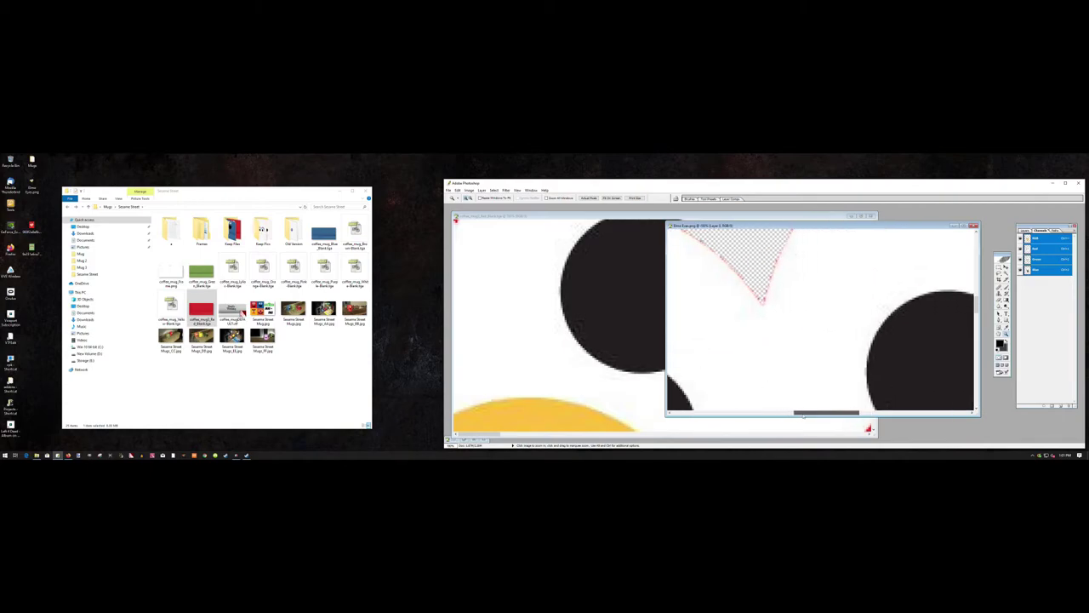
Clone Elmo's partial face from the Elmo Eyes image onto the blank right edge of the red mug texture
{"action": "left_click_drag", "start_coordinate": [979, 416], "coordinate": [933, 398]}
{"action": "mouse_move", "coordinate": [741, 227]}
{"action": "left_mouse_down"}
{"action": "mouse_move", "coordinate": [521, 235]}
{"action": "mouse_move", "coordinate": [513, 215]}
{"action": "mouse_move", "coordinate": [465, 232]}
{"action": "left_mouse_up"}
{"action": "key", "text": "s"}
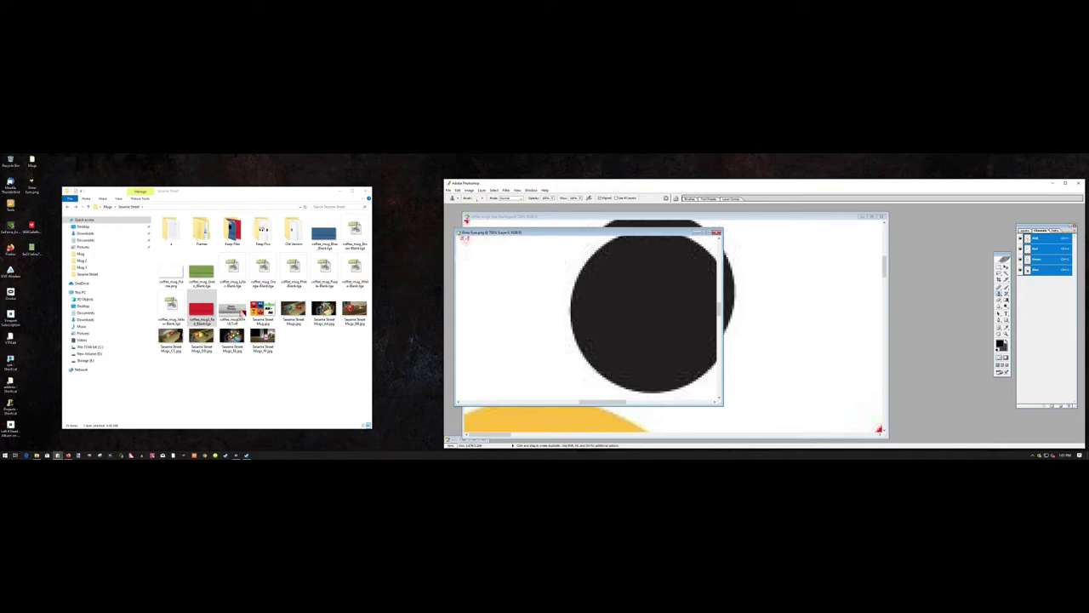
{"action": "left_click_drag", "start_coordinate": [490, 434], "coordinate": [857, 434]}
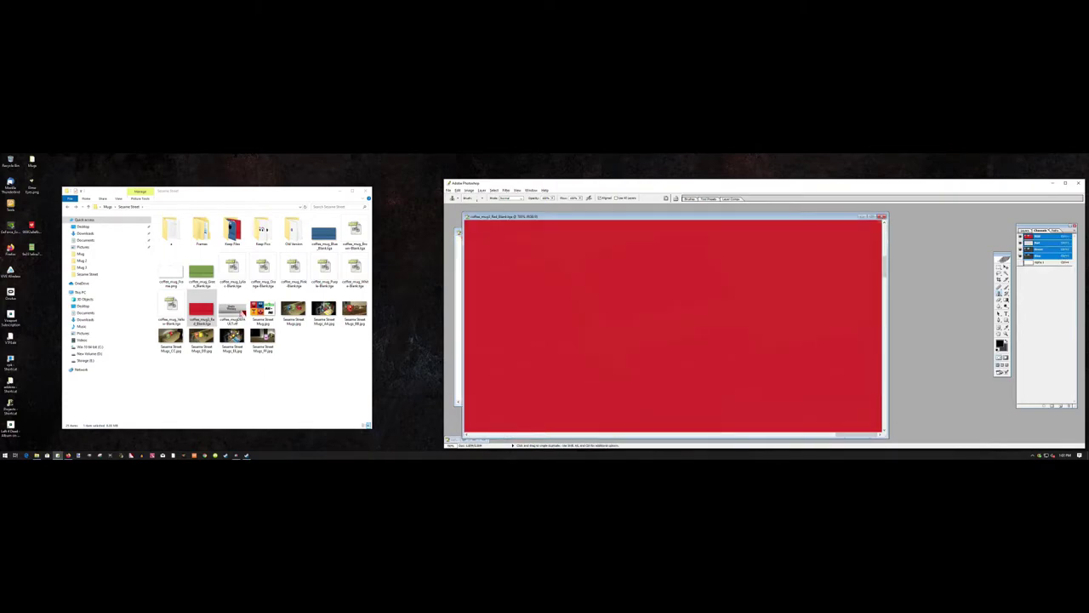
{"action": "key", "text": "ctrl+alt+0"}
{"action": "left_click", "coordinate": [482, 198]}
{"action": "mouse_move", "coordinate": [838, 267]}
{"action": "left_mouse_down"}
{"action": "mouse_move", "coordinate": [857, 275]}
{"action": "mouse_move", "coordinate": [808, 318]}
{"action": "mouse_move", "coordinate": [826, 287]}
{"action": "left_mouse_up"}
{"action": "left_click_drag", "start_coordinate": [671, 216], "coordinate": [717, 212]}
{"action": "left_click_drag", "start_coordinate": [483, 233], "coordinate": [584, 252]}
{"action": "left_click_drag", "start_coordinate": [821, 279], "coordinate": [910, 279]}
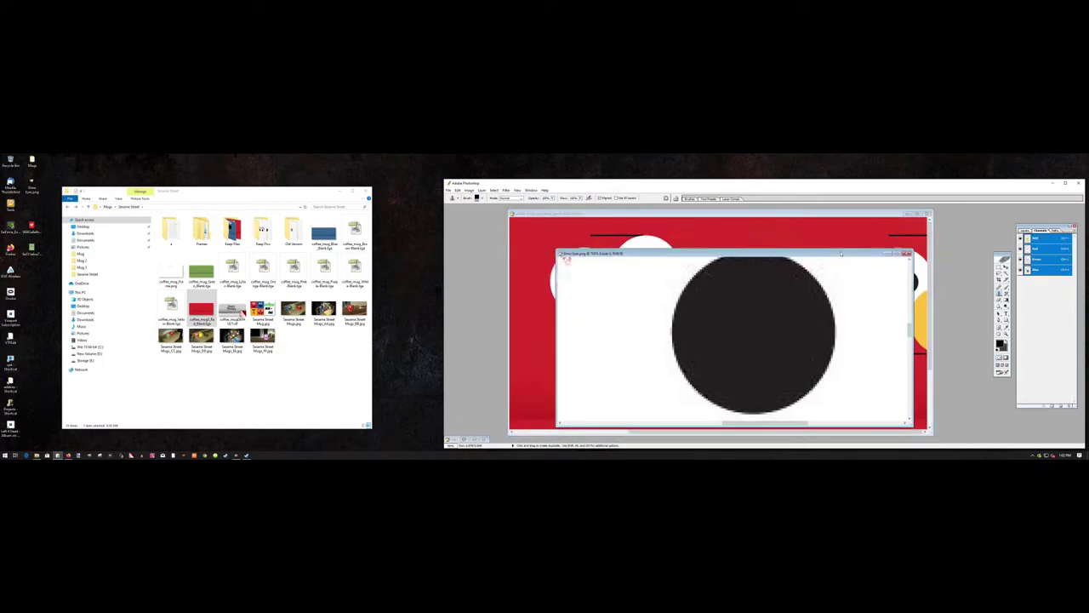
Match close-ups of the pupil in Elmo Eyes and at the mug's right edge, and sample the pupil as clone source
{"action": "left_click_drag", "start_coordinate": [840, 253], "coordinate": [740, 240]}
{"action": "key", "text": "z"}
{"action": "right_click", "coordinate": [684, 334]}
{"action": "left_click", "coordinate": [699, 350]}
{"action": "left_click_drag", "start_coordinate": [549, 250], "coordinate": [911, 291]}
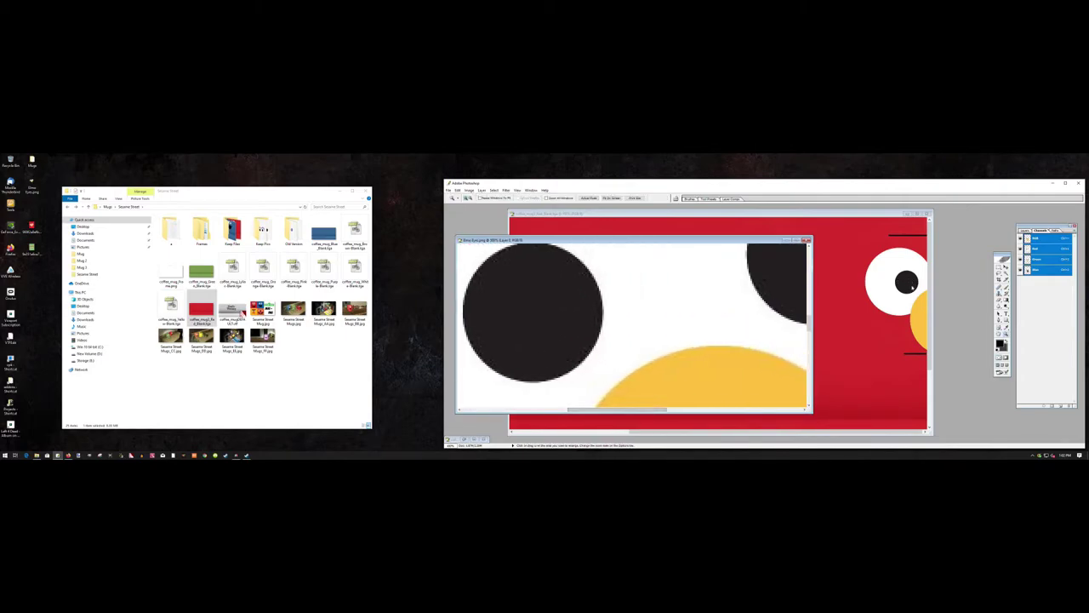
{"action": "left_click", "coordinate": [907, 285]}
{"action": "left_click", "coordinate": [879, 316]}
{"action": "triple_click", "coordinate": [879, 315]}
{"action": "left_click_drag", "start_coordinate": [724, 213], "coordinate": [756, 212]}
{"action": "key", "text": "s"}
{"action": "left_click", "coordinate": [482, 198]}
{"action": "left_click", "coordinate": [509, 288]}
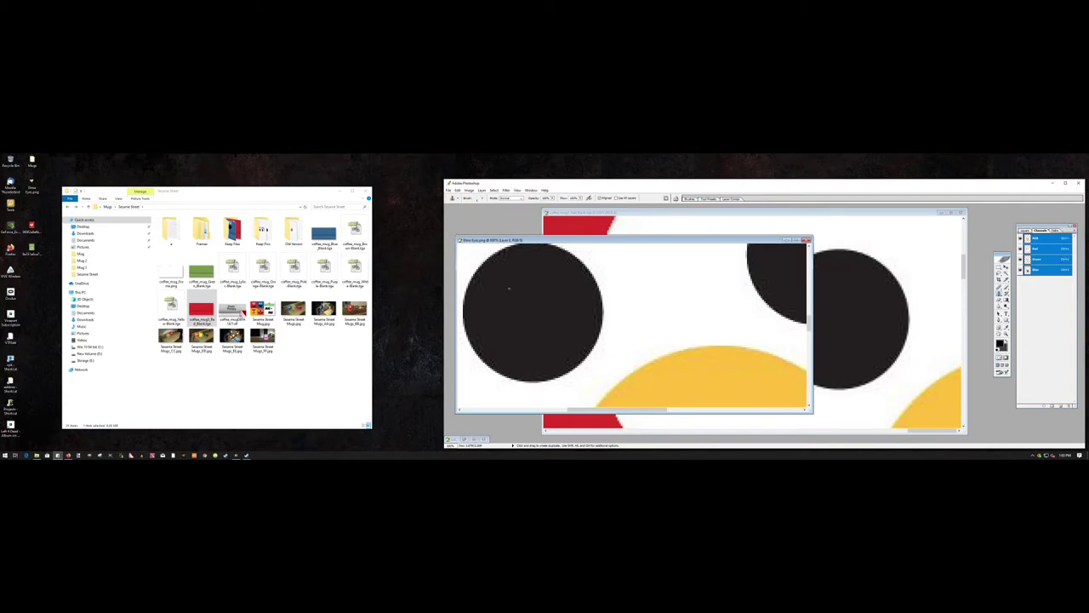
Show the red mug texture at actual pixels and choose a large Clone Stamp brush
{"action": "left_click", "coordinate": [891, 216]}
{"action": "key", "text": "z"}
{"action": "right_click", "coordinate": [873, 336]}
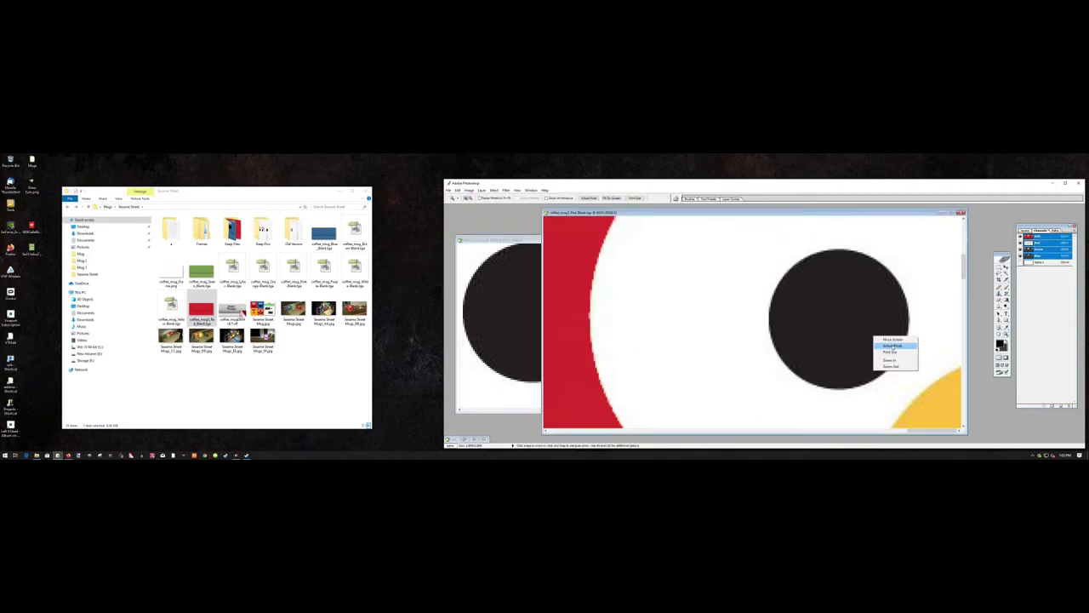
{"action": "left_click", "coordinate": [889, 348]}
{"action": "key", "text": "s"}
{"action": "left_click", "coordinate": [481, 199]}
{"action": "left_click", "coordinate": [476, 326]}
{"action": "key", "text": "Return"}
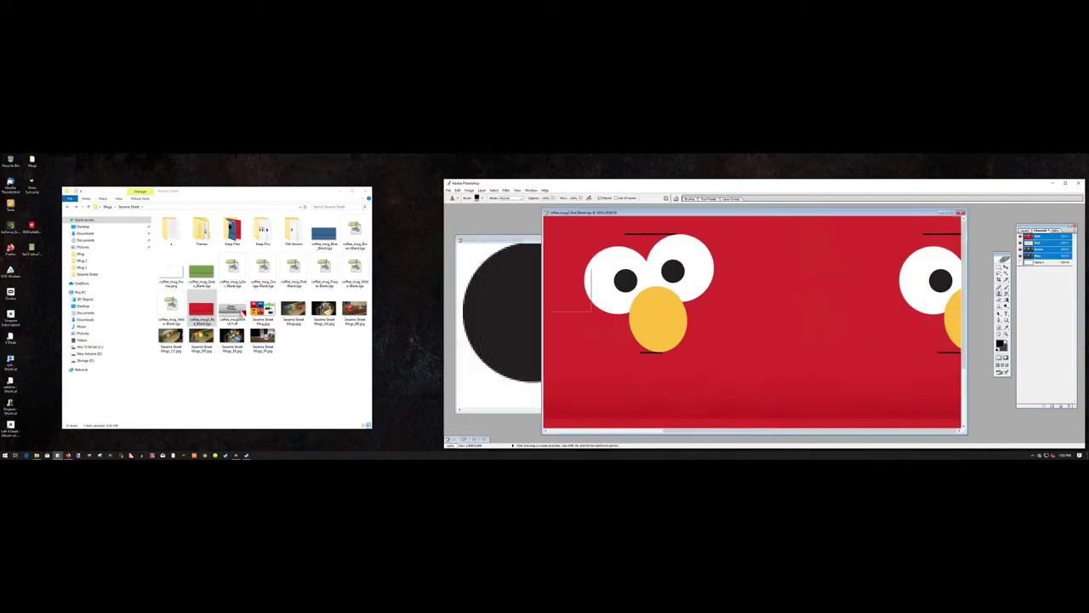
Stamp over the lower part of Elmo's nose at the red mug texture's right edge
{"action": "left_click_drag", "start_coordinate": [504, 239], "coordinate": [599, 250]}
{"action": "left_click_drag", "start_coordinate": [911, 298], "coordinate": [880, 298]}
{"action": "left_click_drag", "start_coordinate": [840, 249], "coordinate": [740, 239]}
{"action": "left_click", "coordinate": [951, 342]}
{"action": "key", "text": "z"}
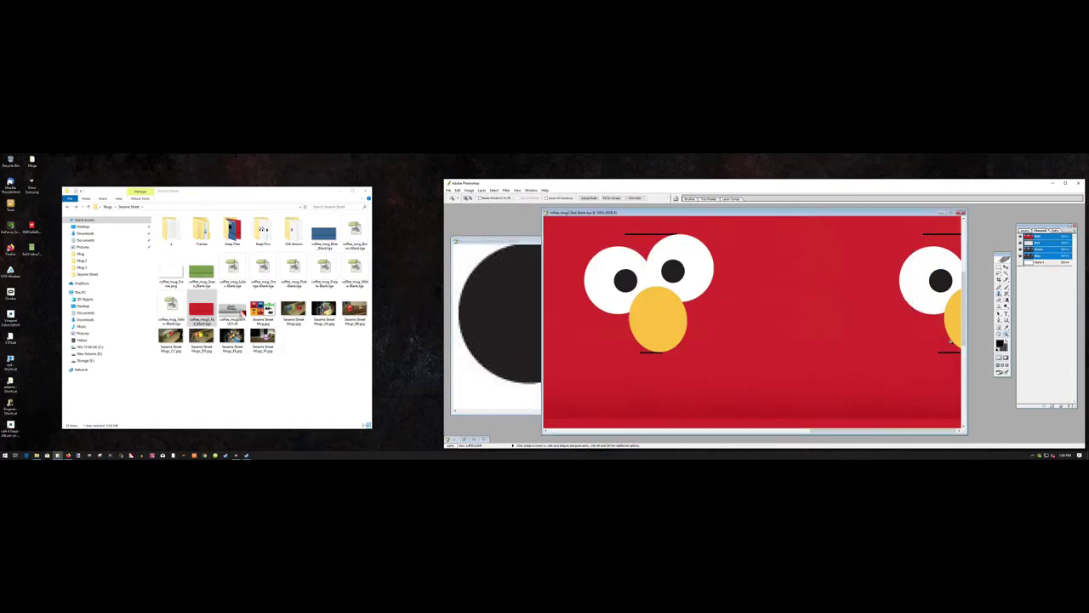
{"action": "left_click", "coordinate": [950, 341]}
{"action": "key", "text": "s"}
{"action": "left_click", "coordinate": [482, 199]}
{"action": "key", "text": "Return"}
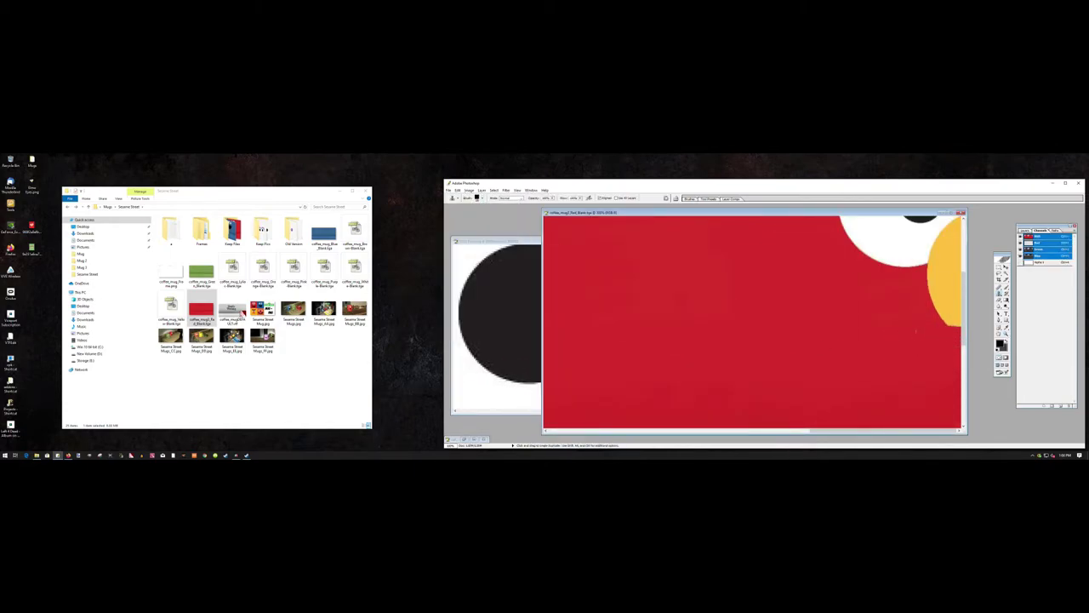
Realign the clone source by matching the Elmo Eyes pupil edge to the same pixels of the mug's right-edge pupil
{"action": "scroll", "coordinate": [821, 357], "scroll_direction": "up", "scroll_amount": 3}
{"action": "key", "text": "z"}
{"action": "left_click_drag", "start_coordinate": [832, 223], "coordinate": [921, 304]}
{"action": "left_click_drag", "start_coordinate": [894, 328], "coordinate": [879, 357]}
{"action": "left_click", "coordinate": [519, 247]}
{"action": "left_click_drag", "start_coordinate": [529, 249], "coordinate": [589, 302]}
{"action": "key", "text": "s"}
{"action": "left_click", "coordinate": [481, 198]}
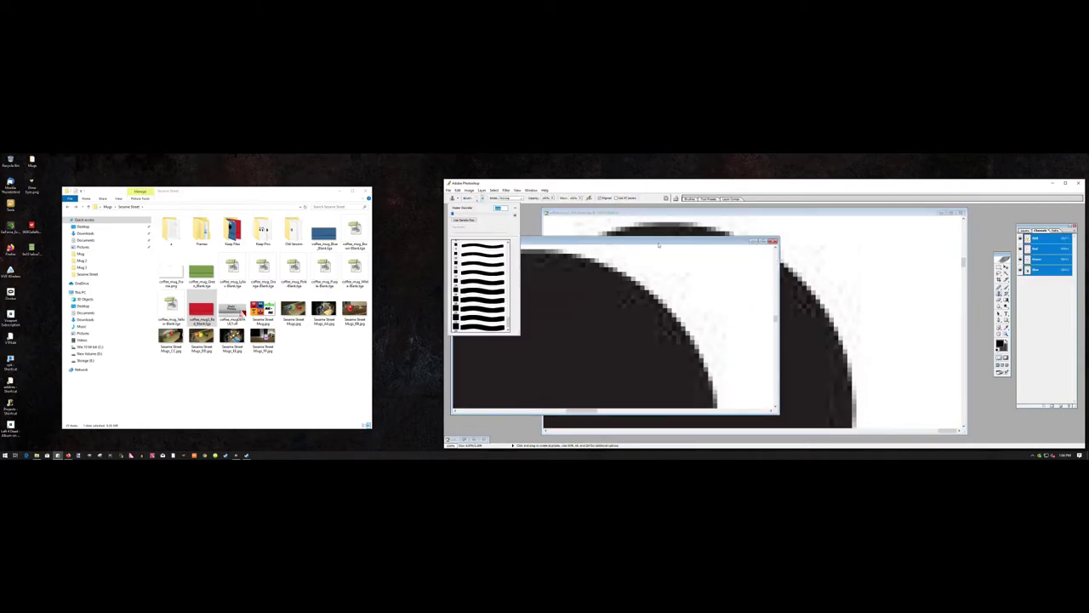
{"action": "left_click", "coordinate": [658, 245]}
{"action": "left_click", "coordinate": [824, 324]}
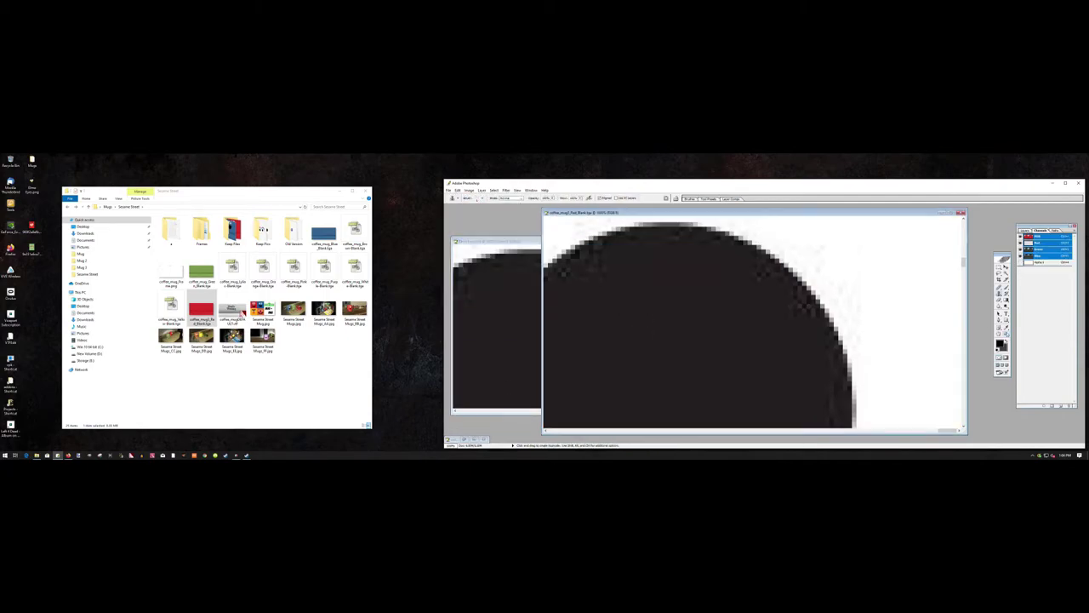
Fit the whole red mug texture on screen and retouch the right-edge face with a large Clone Stamp brush
{"action": "key", "text": "ctrl+0"}
{"action": "key", "text": "ctrl+alt+0"}
{"action": "key", "text": "ctrl+minus"}
{"action": "left_click", "coordinate": [483, 199]}
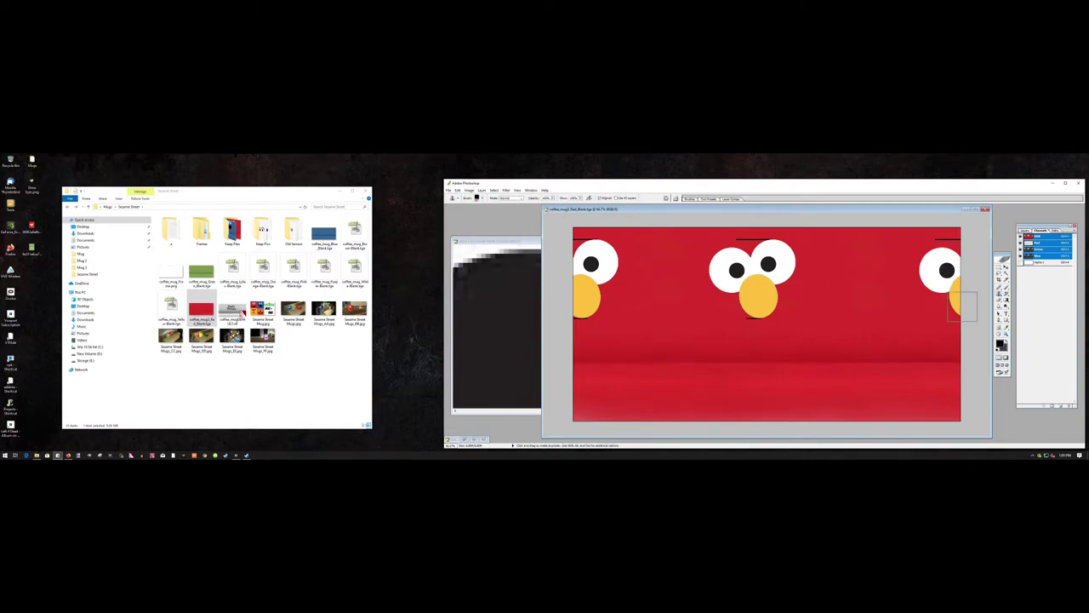
{"action": "left_click", "coordinate": [481, 198]}
{"action": "key", "text": "Return"}
Magnify the upper edge of Elmo's pupil on the red mug texture and adjust the Clone Stamp brush size
{"action": "key", "text": "ctrl+Tab"}
{"action": "key", "text": "z"}
{"action": "left_click", "coordinate": [826, 270]}
{"action": "triple_click", "coordinate": [773, 262]}
{"action": "triple_click", "coordinate": [741, 360]}
{"action": "triple_click", "coordinate": [792, 319]}
{"action": "left_click", "coordinate": [792, 319]}
{"action": "key", "text": "s"}
{"action": "left_click", "coordinate": [481, 198]}
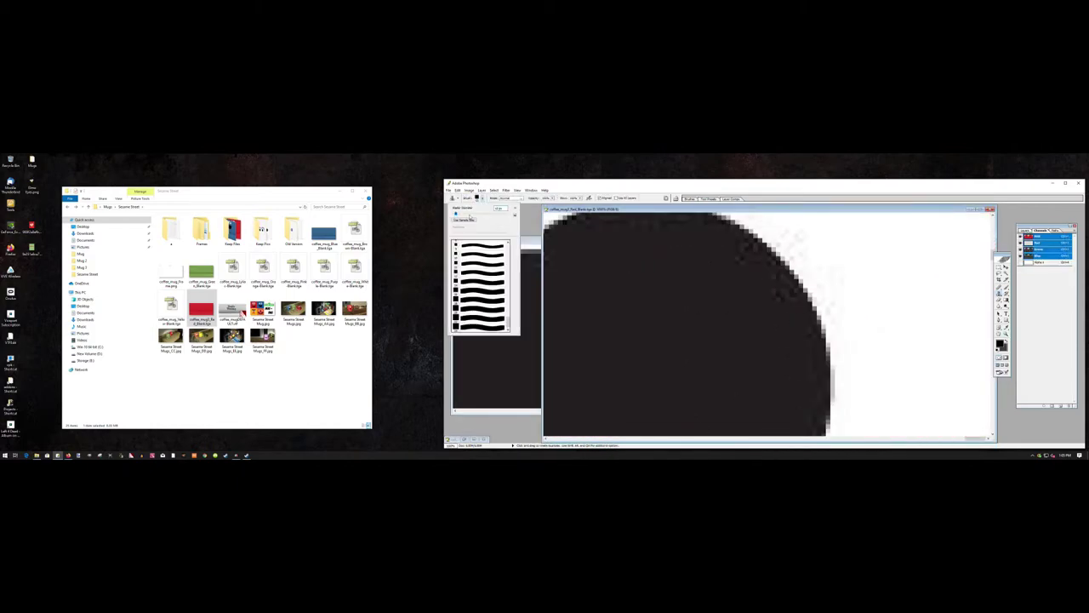
Sample the Elmo Eyes pupil edge and stamp it on the matching spot of the mug's pupil to align the clone
{"action": "left_click", "coordinate": [530, 242]}
{"action": "mouse_move", "coordinate": [712, 243]}
{"action": "left_mouse_down"}
{"action": "mouse_move", "coordinate": [659, 273]}
{"action": "mouse_move", "coordinate": [724, 253]}
{"action": "mouse_move", "coordinate": [681, 231]}
{"action": "mouse_move", "coordinate": [719, 245]}
{"action": "left_mouse_up"}
{"action": "left_click_drag", "start_coordinate": [581, 413], "coordinate": [654, 415]}
{"action": "scroll", "coordinate": [673, 327], "scroll_direction": "up", "scroll_amount": 3}
{"action": "left_click_drag", "start_coordinate": [697, 244], "coordinate": [674, 239]}
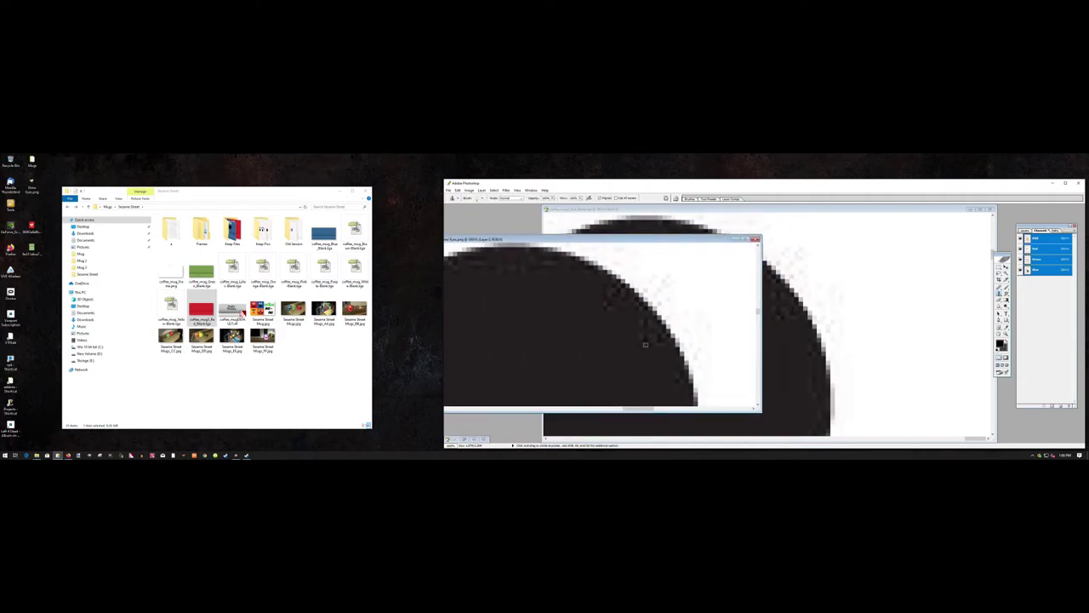
{"action": "left_click", "coordinate": [801, 279]}
Remove the black guide lines around Elmo's faces on the red mug texture with a larger Clone Stamp brush
{"action": "key", "text": "ctrl+alt+0"}
{"action": "left_click", "coordinate": [481, 198]}
{"action": "double_click", "coordinate": [497, 255]}
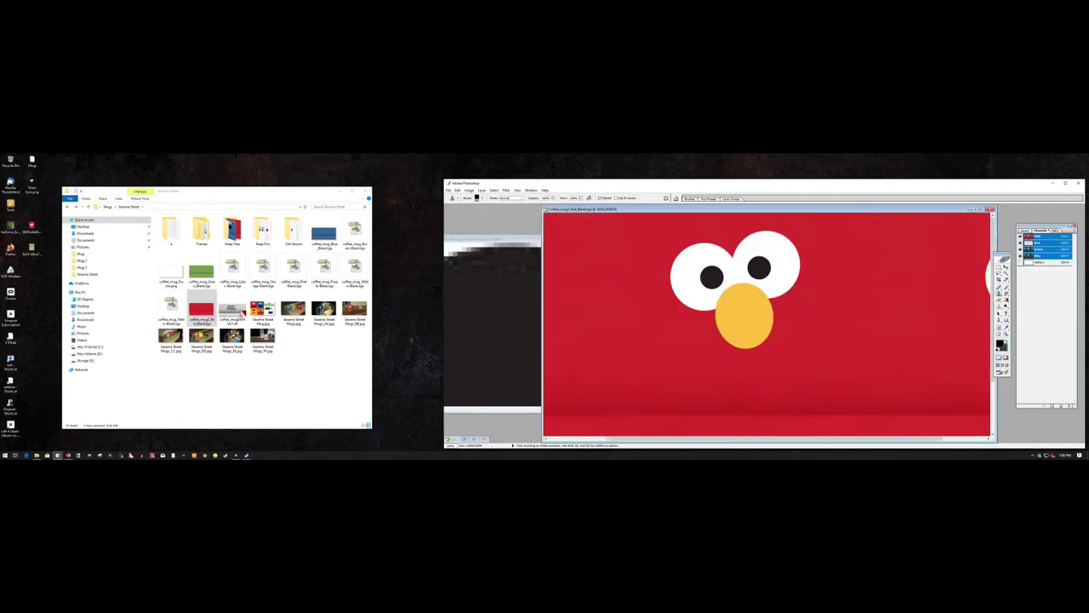
{"action": "left_click_drag", "start_coordinate": [769, 438], "coordinate": [709, 439]}
{"action": "left_click_drag", "start_coordinate": [563, 254], "coordinate": [591, 269]}
{"action": "left_click", "coordinate": [511, 243]}
{"action": "left_click", "coordinate": [481, 198]}
{"action": "double_click", "coordinate": [495, 246]}
{"action": "left_click", "coordinate": [795, 345]}
Clean up the remaining guide lines on the red mug texture and show the entire image
{"action": "right_click", "coordinate": [766, 366], "text": "ctrl"}
{"action": "left_click", "coordinate": [783, 376]}
{"action": "left_click", "coordinate": [481, 198]}
{"action": "double_click", "coordinate": [498, 255]}
{"action": "key", "text": "z"}
{"action": "right_click", "coordinate": [758, 349]}
{"action": "left_click", "coordinate": [779, 380]}
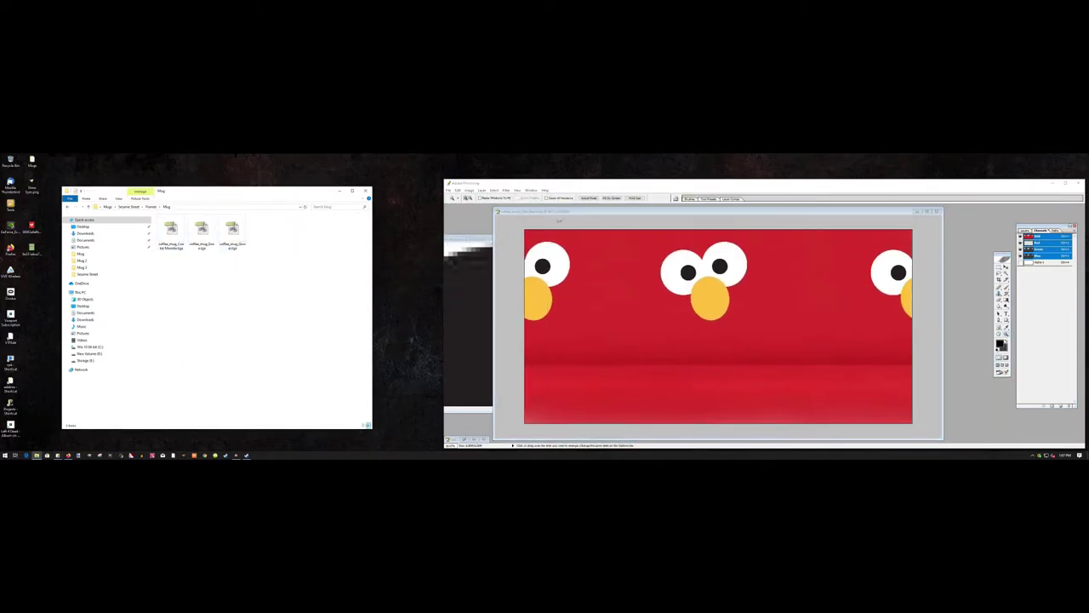
Save the red mug texture as an Elmo Eyes Targa file in the Mug folder and close the open images
{"action": "key", "text": "ctrl+shift+s"}
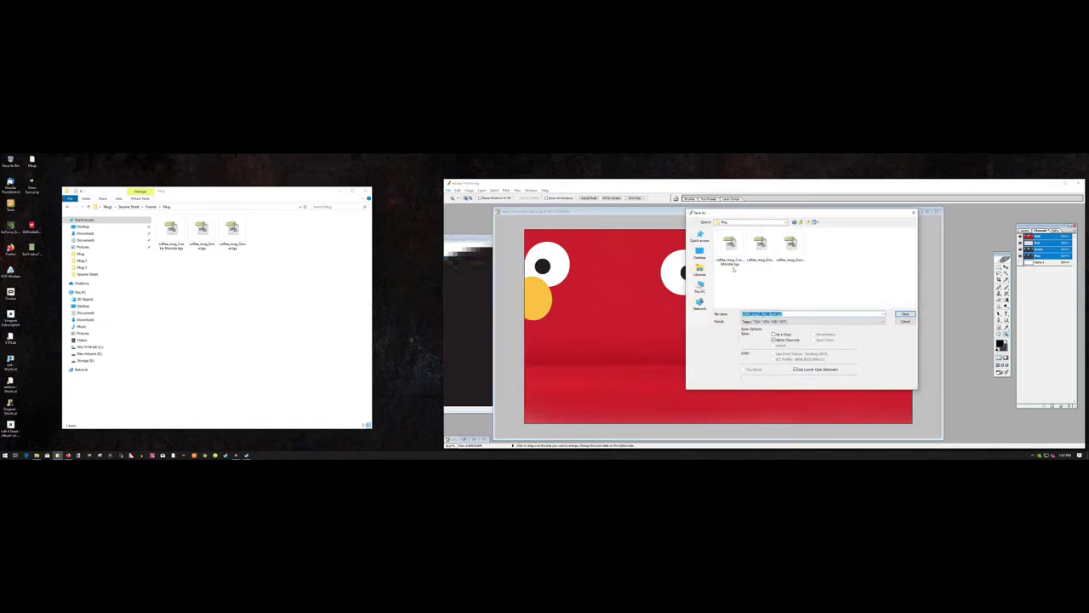
{"action": "left_click", "coordinate": [761, 314]}
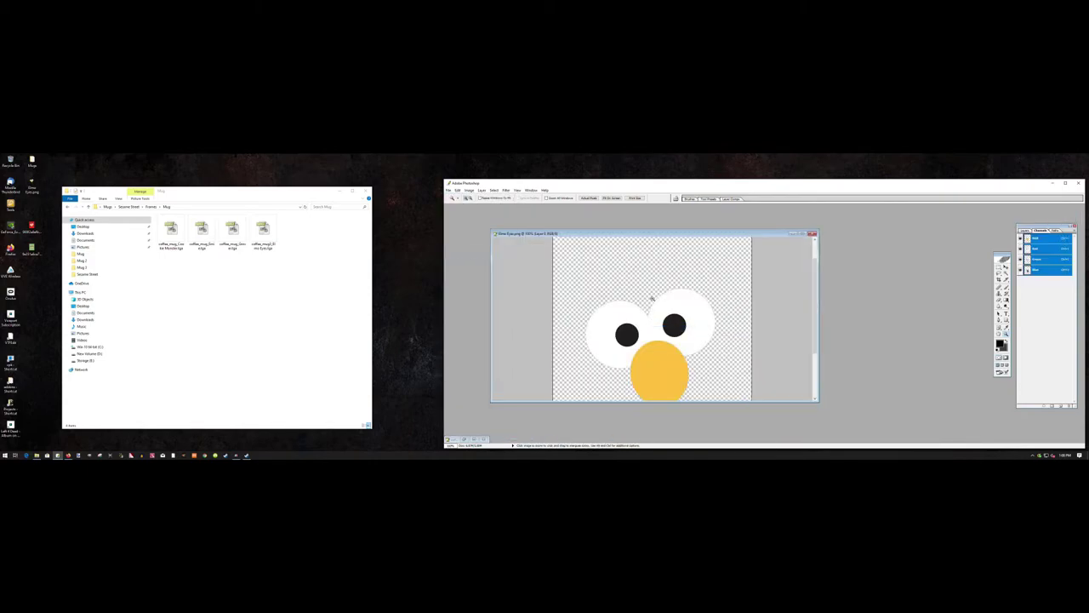
{"action": "left_click", "coordinate": [812, 233]}
Move the Elmo Eyes image and its source picture from the desktop into the Keep Pics folder in Sesame Street
{"action": "left_click", "coordinate": [129, 206]}
{"action": "double_click", "coordinate": [262, 231]}
{"action": "left_click_drag", "start_coordinate": [31, 185], "coordinate": [277, 357]}
{"action": "left_click_drag", "start_coordinate": [31, 228], "coordinate": [278, 358]}
{"action": "left_click", "coordinate": [129, 207]}
{"action": "left_click_drag", "start_coordinate": [32, 247], "coordinate": [32, 207]}
Open the blank green mug texture and the coffee mug frame PNG in Photoshop
{"action": "right_click", "coordinate": [209, 272]}
{"action": "left_click", "coordinate": [247, 325]}
{"action": "left_click_drag", "start_coordinate": [849, 420], "coordinate": [861, 427]}
{"action": "key", "text": "s"}
{"action": "left_click", "coordinate": [448, 190]}
{"action": "left_click", "coordinate": [547, 382], "text": "alt"}
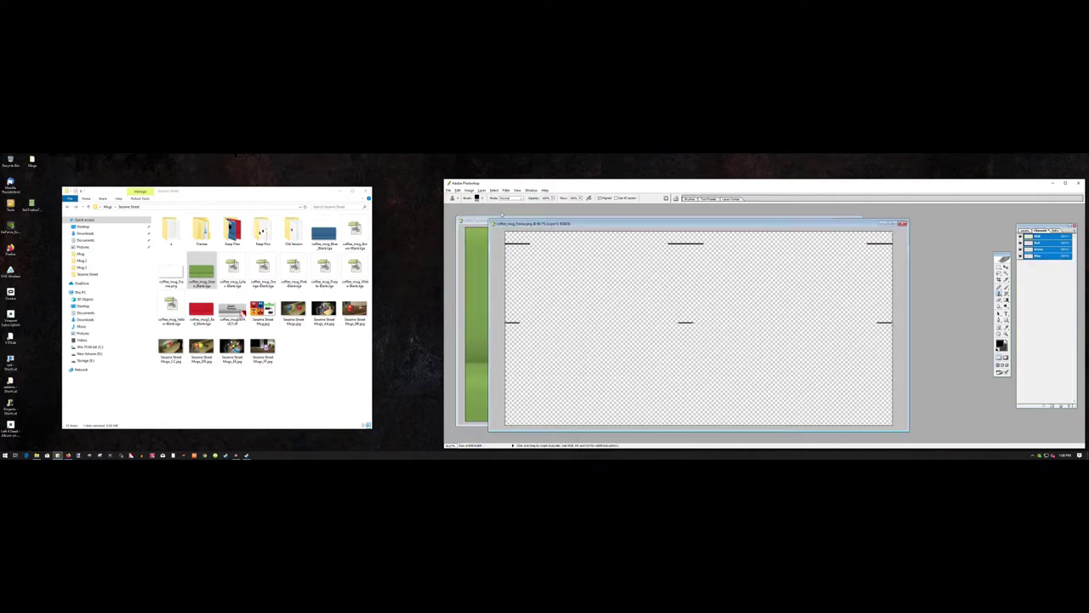
Clone the black guide lines from the frame image onto the green mug texture
{"action": "left_click", "coordinate": [477, 220]}
{"action": "left_click_drag", "start_coordinate": [508, 378], "coordinate": [828, 274]}
{"action": "left_click_drag", "start_coordinate": [855, 317], "coordinate": [844, 318]}
{"action": "left_click", "coordinate": [883, 223]}
{"action": "left_click", "coordinate": [480, 198]}
{"action": "left_click", "coordinate": [481, 197]}
Open the desktop Oscar picture in paint.net and delete its green background
{"action": "right_click", "coordinate": [29, 206]}
{"action": "mouse_move", "coordinate": [69, 278]}
{"action": "left_click", "coordinate": [174, 281]}
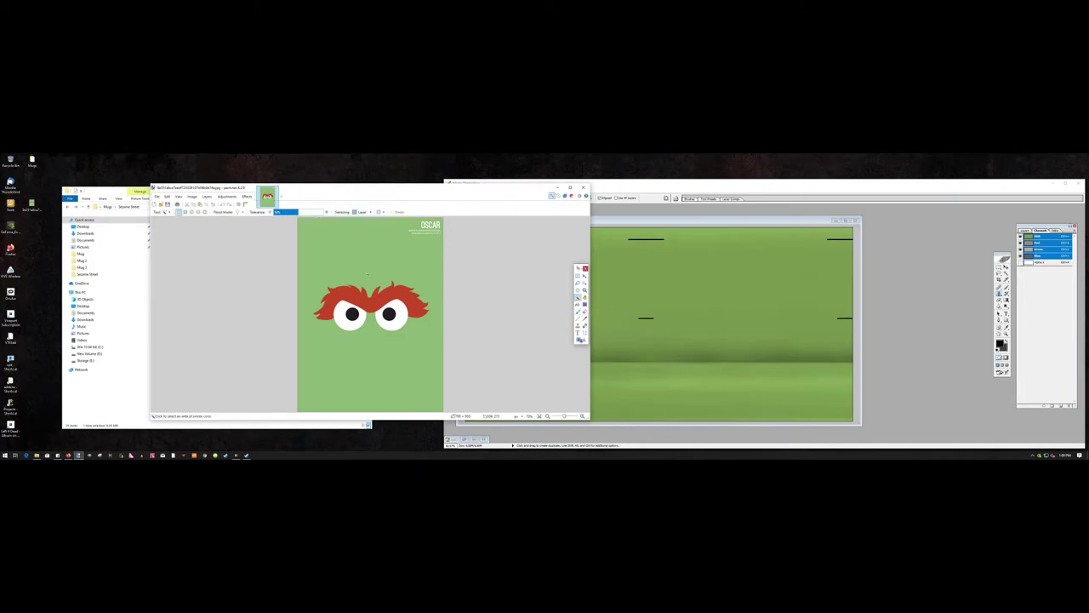
{"action": "key", "text": "Delete"}
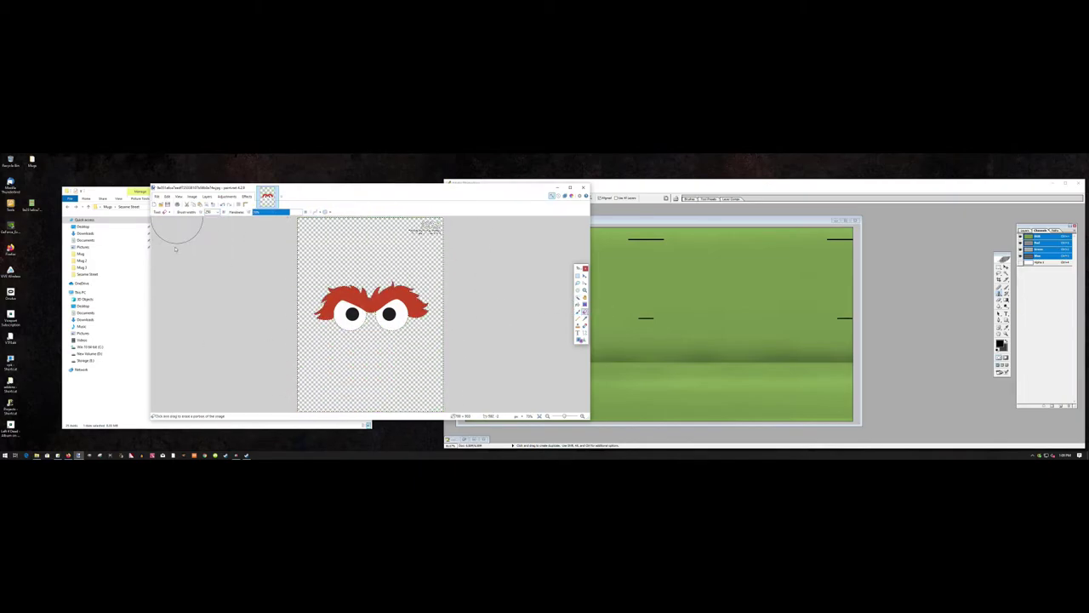
Save the cut-out Oscar picture as Grouch Eyes in PNG format and close paint.net
{"action": "key", "text": "ctrl+shift+s"}
{"action": "type", "text": "Grouch Eyes"}
{"action": "left_click", "coordinate": [442, 327]}
{"action": "key", "text": "Return"}
{"action": "left_click", "coordinate": [583, 188]}
Open Grouch Eyes.png in Photoshop and place its window beside the green mug texture
{"action": "right_click", "coordinate": [29, 184]}
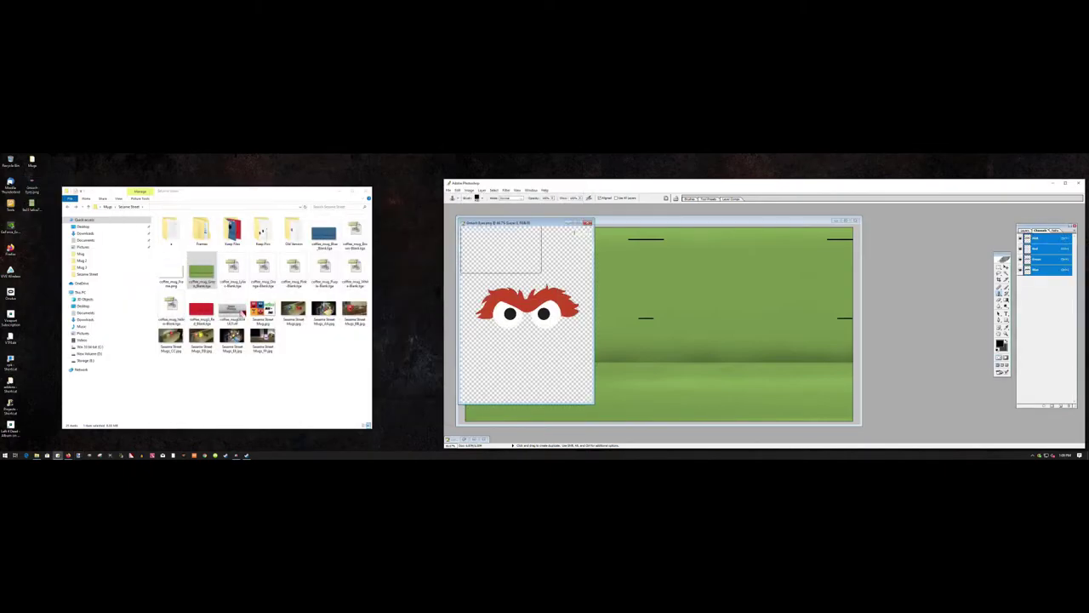
{"action": "mouse_move", "coordinate": [501, 221]}
{"action": "left_mouse_down"}
{"action": "mouse_move", "coordinate": [874, 231]}
{"action": "mouse_move", "coordinate": [937, 373]}
{"action": "left_mouse_up"}
{"action": "key", "text": "z"}
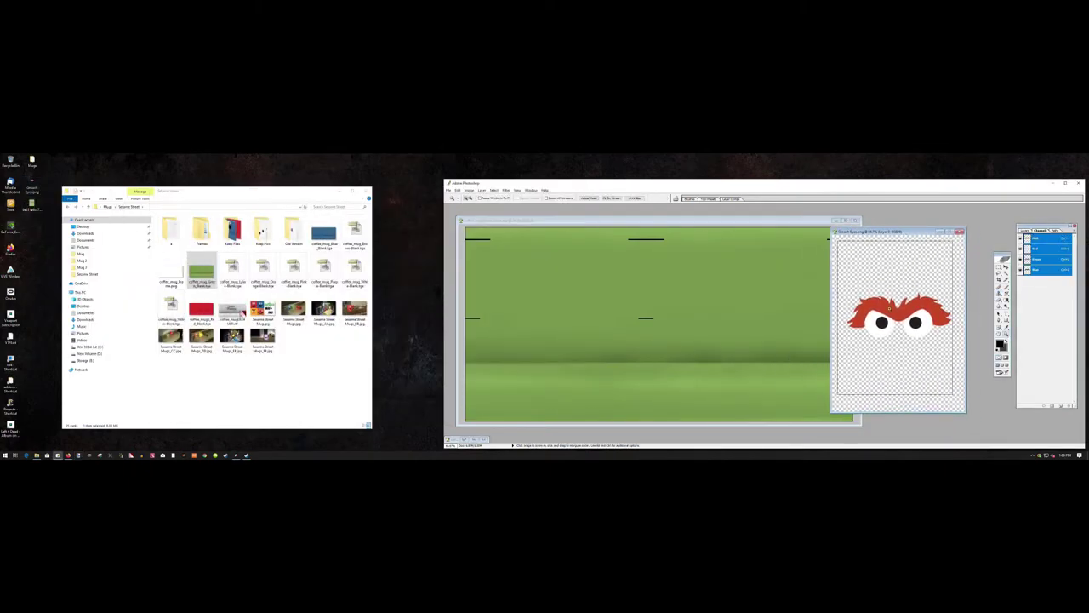
Try enlarging the Grouch Eyes image through Image Size with a greater height, and step back
{"action": "left_click", "coordinate": [470, 189]}
{"action": "left_click", "coordinate": [497, 234]}
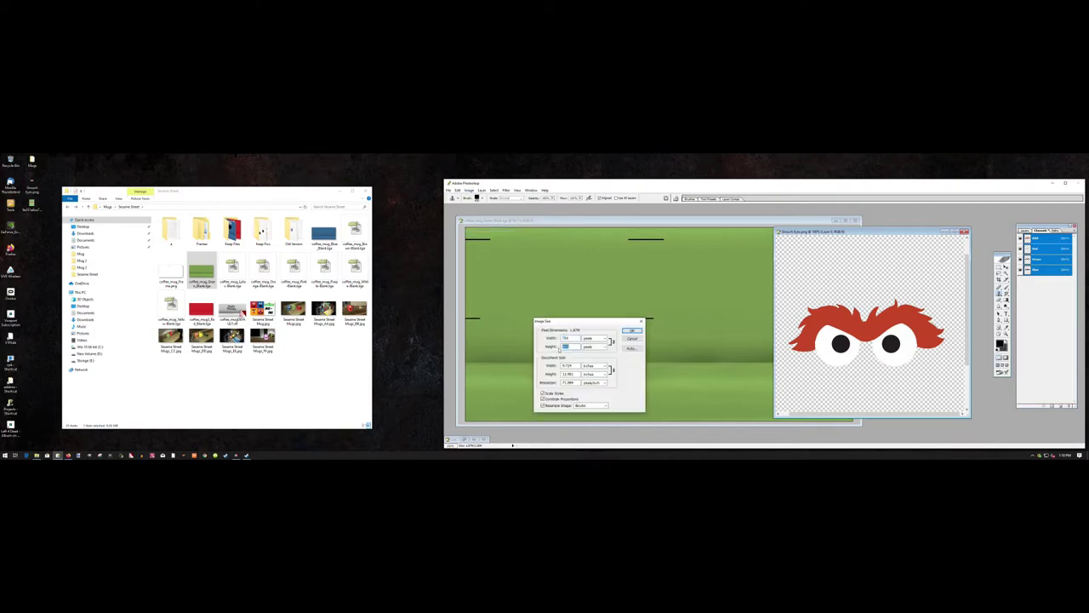
{"action": "type", "text": "00"}
{"action": "left_click", "coordinate": [632, 330]}
{"action": "left_click", "coordinate": [459, 190]}
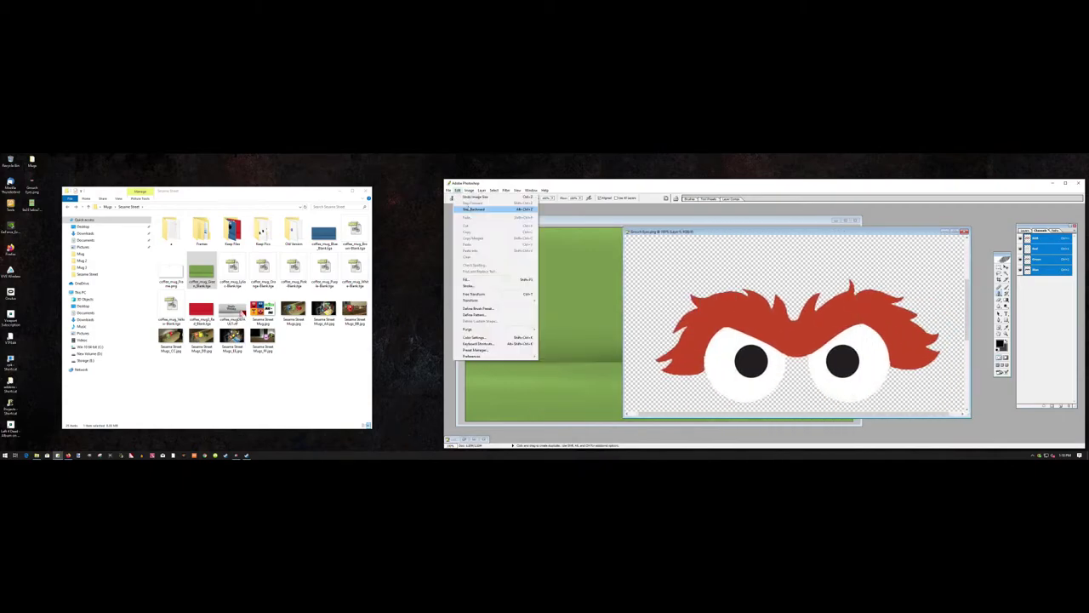
{"action": "left_click", "coordinate": [476, 210]}
Enlarge the Grouch Eyes image moderately with Image Size, keeping its proportions
{"action": "left_click", "coordinate": [469, 190]}
{"action": "left_click", "coordinate": [498, 234]}
{"action": "left_click_drag", "start_coordinate": [576, 346], "coordinate": [552, 346]}
{"action": "left_click", "coordinate": [632, 331]}
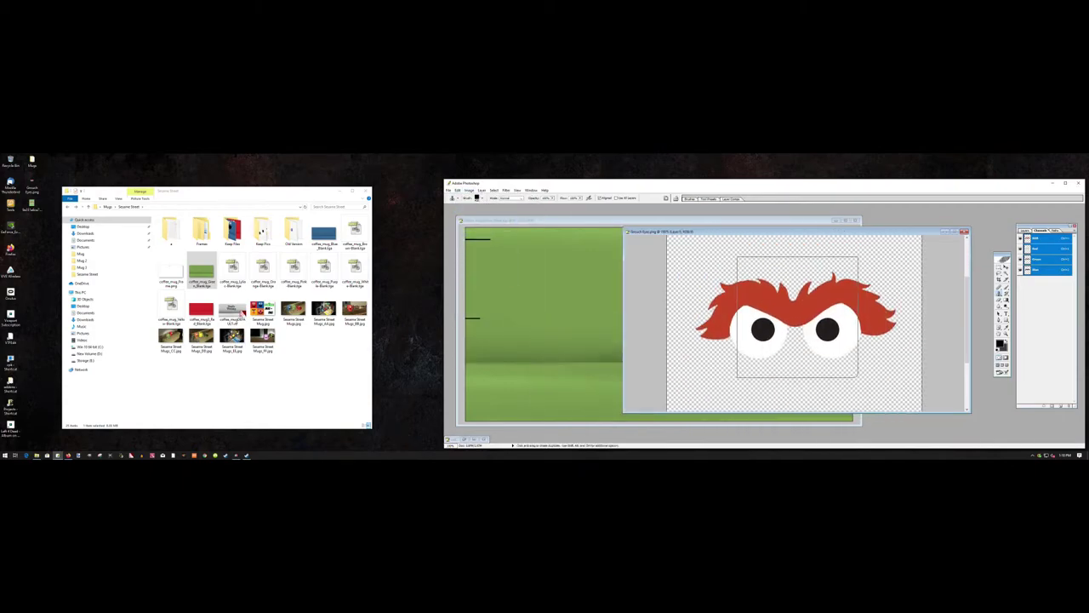
Try cloning the Grouch's eyes and eyebrows between the central guide lines of the green mug texture, and step back
{"action": "left_click_drag", "start_coordinate": [795, 317], "coordinate": [648, 281]}
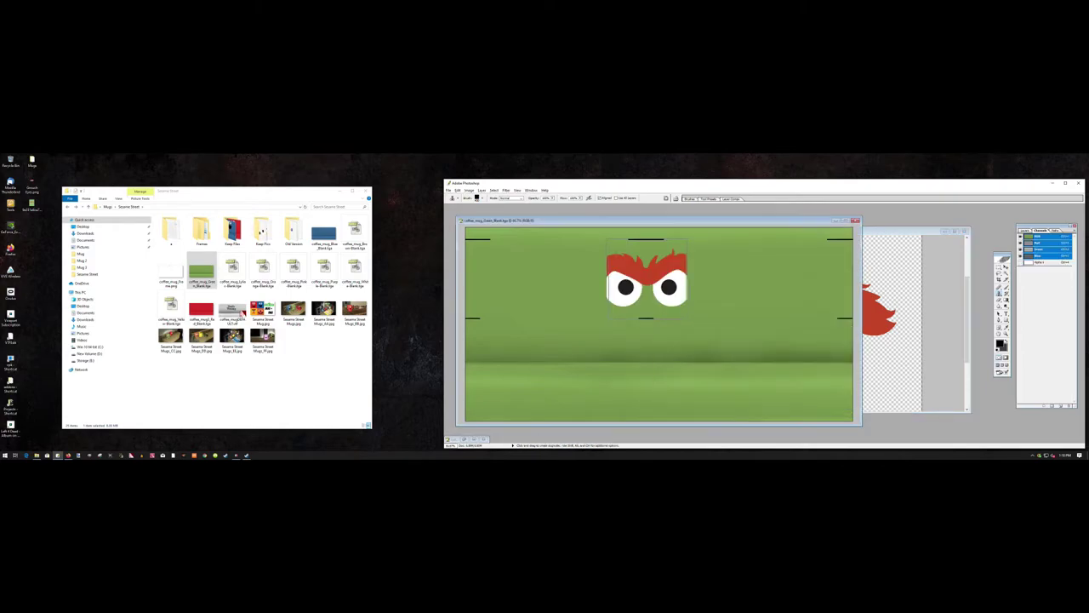
{"action": "key", "text": "z"}
{"action": "left_click", "coordinate": [656, 316]}
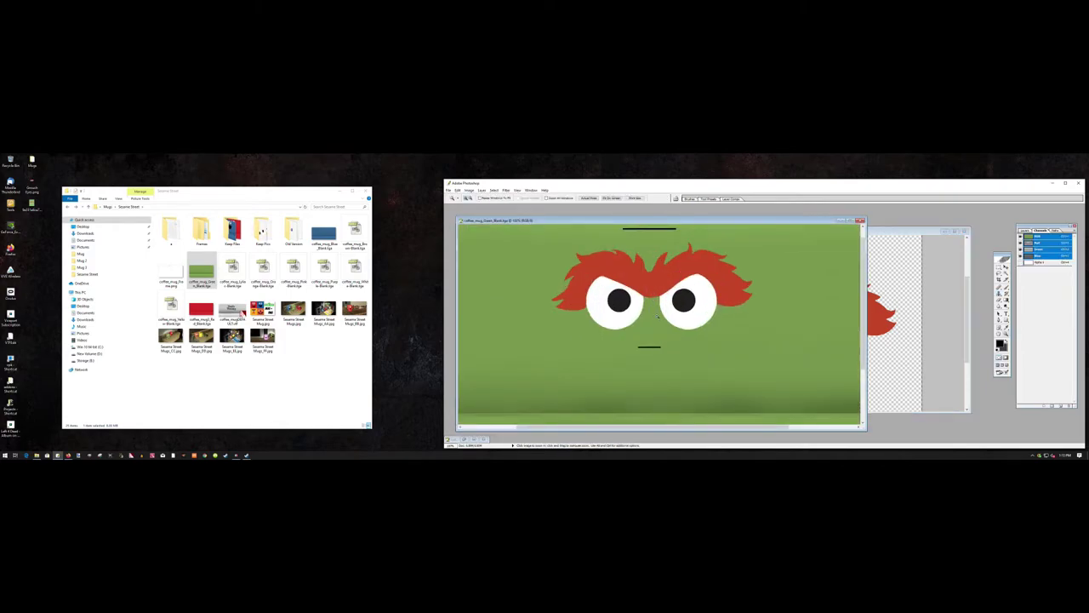
{"action": "left_click", "coordinate": [458, 190]}
{"action": "left_click", "coordinate": [476, 213]}
Sample the eyebrow red in Grouch Eyes as the foreground color and set up a smaller paint brush
{"action": "left_click", "coordinate": [894, 230]}
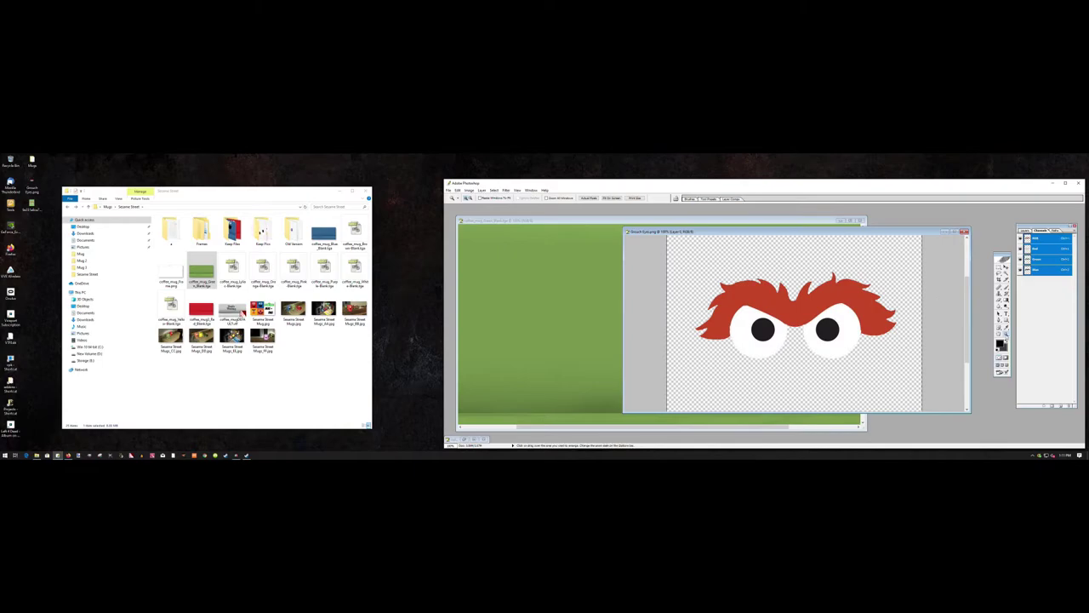
{"action": "left_click", "coordinate": [793, 339]}
{"action": "left_click", "coordinate": [1007, 327]}
{"action": "left_click", "coordinate": [940, 285]}
{"action": "left_click", "coordinate": [1007, 286]}
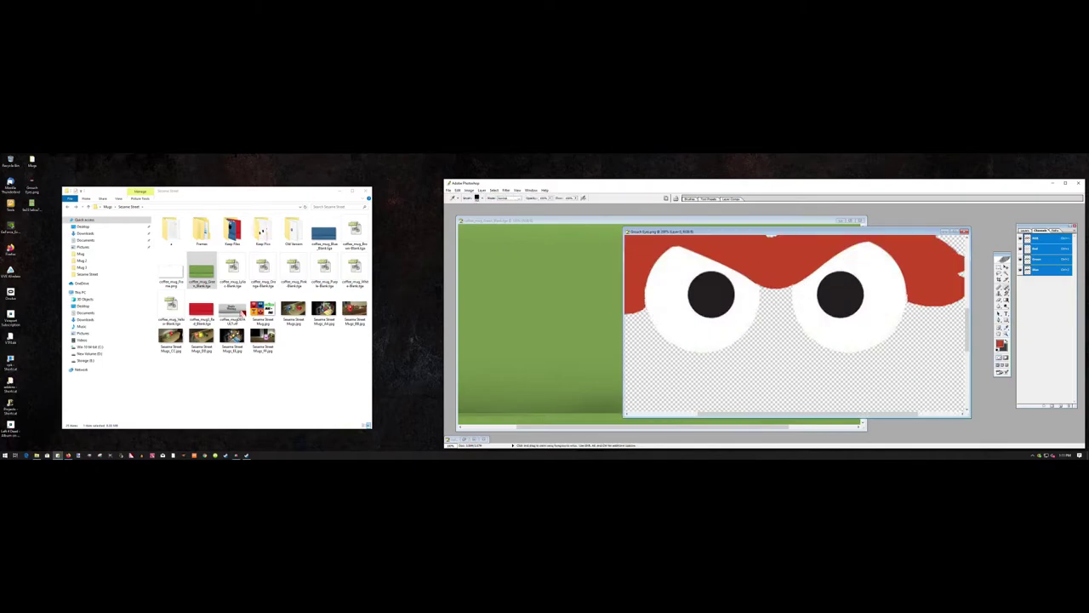
{"action": "left_click", "coordinate": [481, 199]}
{"action": "left_click", "coordinate": [915, 293]}
Touch up the outline of the red eyebrows in Grouch Eyes with the sampled red paint brush
{"action": "scroll", "coordinate": [797, 308], "scroll_direction": "up", "scroll_amount": 1}
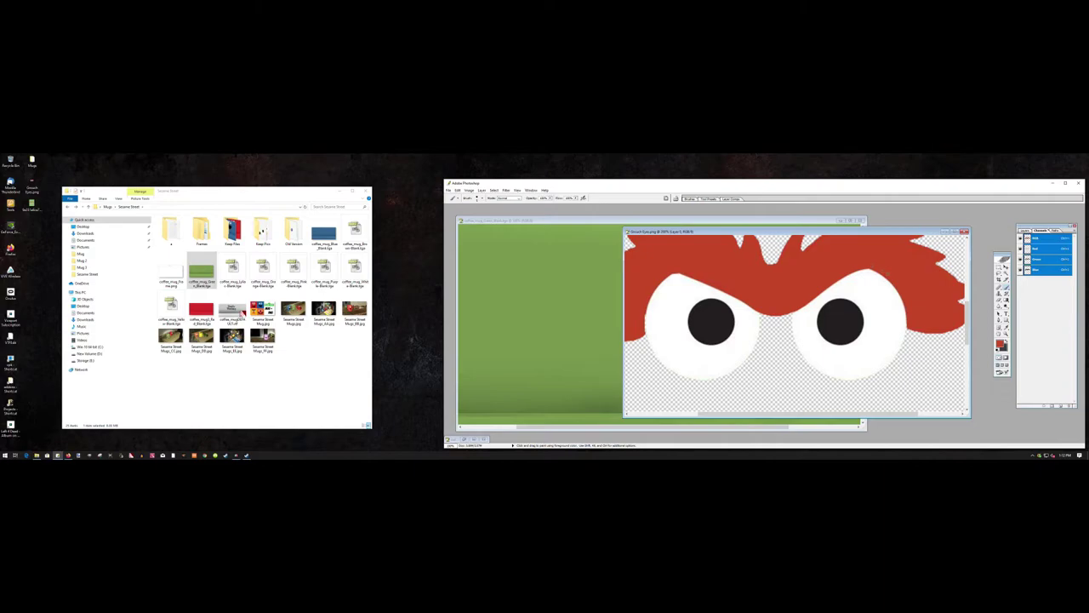
{"action": "scroll", "coordinate": [797, 323], "scroll_direction": "up", "scroll_amount": 1}
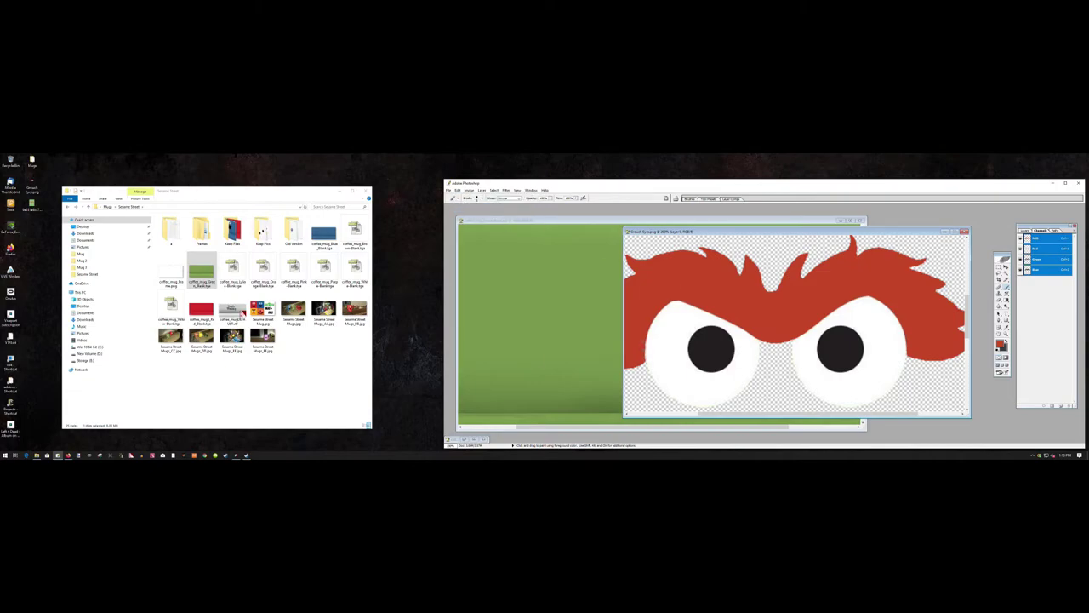
{"action": "left_click_drag", "start_coordinate": [792, 413], "coordinate": [833, 414]}
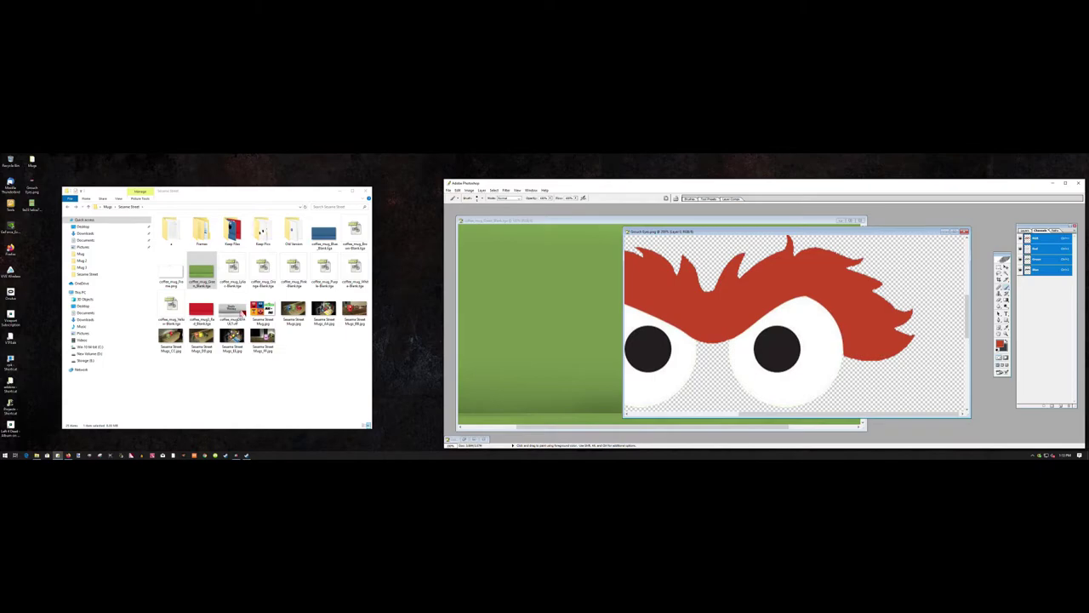
{"action": "scroll", "coordinate": [795, 323], "scroll_direction": "left", "scroll_amount": 7}
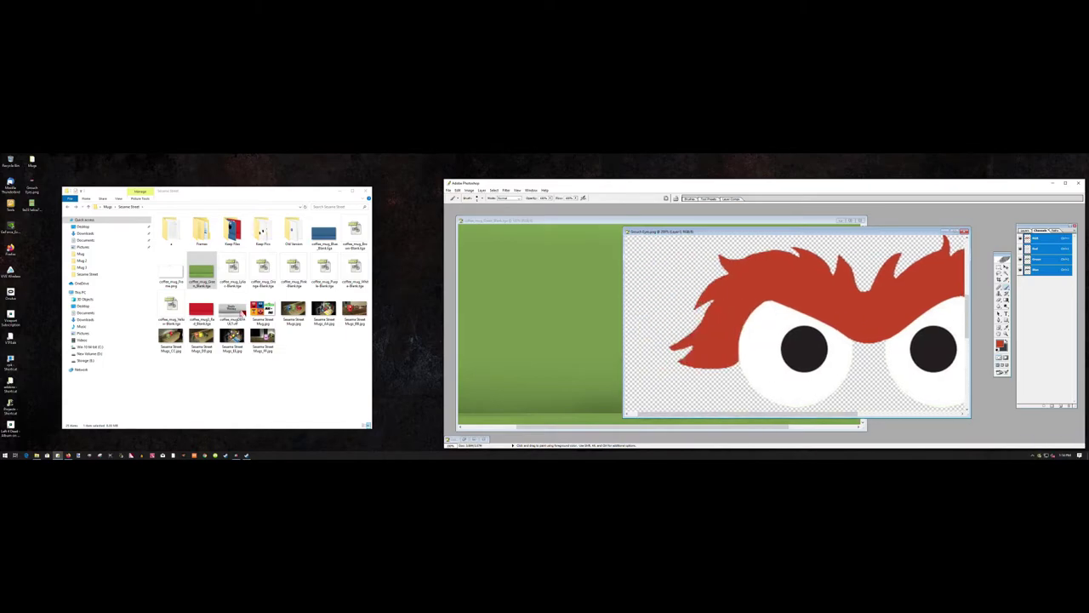
{"action": "scroll", "coordinate": [794, 321], "scroll_direction": "right", "scroll_amount": 4}
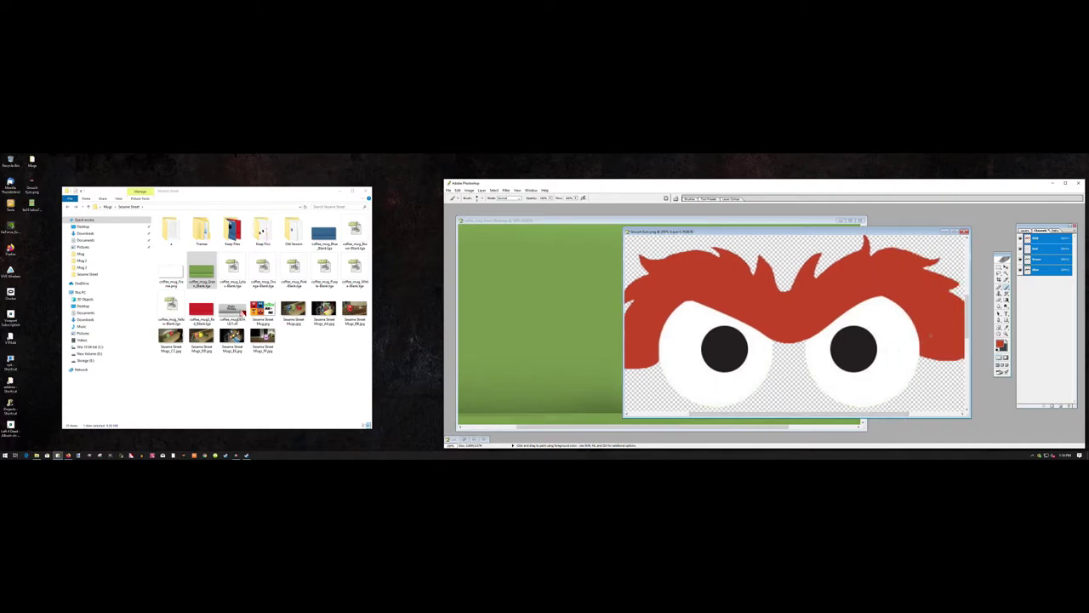
Set up the Clone Stamp with a large square brush from the end of the brush presets
{"action": "key", "text": "s"}
{"action": "left_click", "coordinate": [482, 198]}
{"action": "scroll", "coordinate": [495, 209], "scroll_direction": "up", "scroll_amount": 3}
{"action": "left_click_drag", "start_coordinate": [454, 214], "coordinate": [451, 214]}
{"action": "key", "text": "Return"}
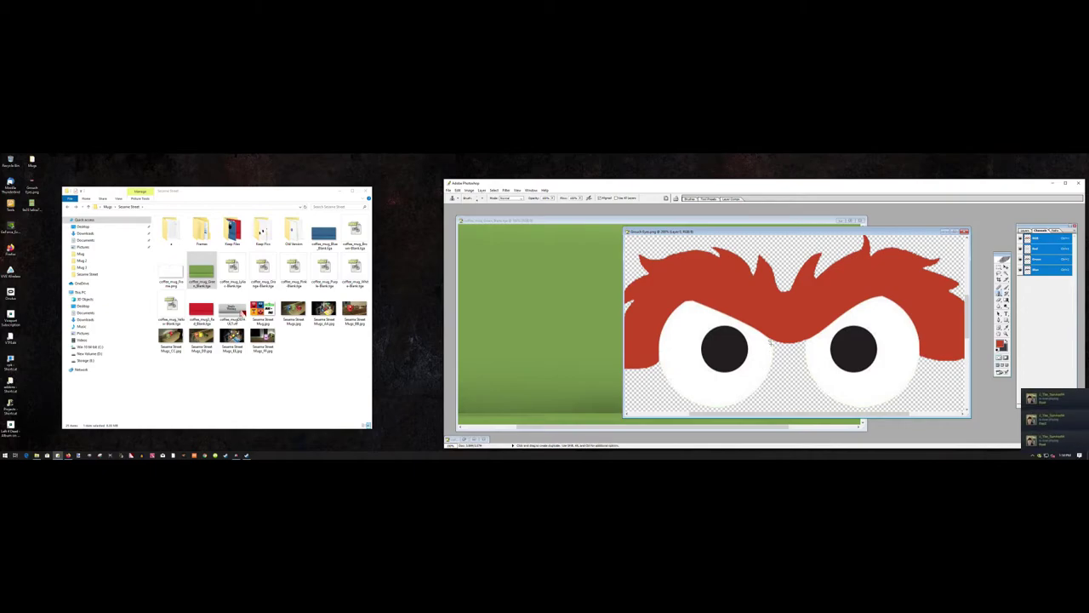
{"action": "left_click", "coordinate": [476, 198]}
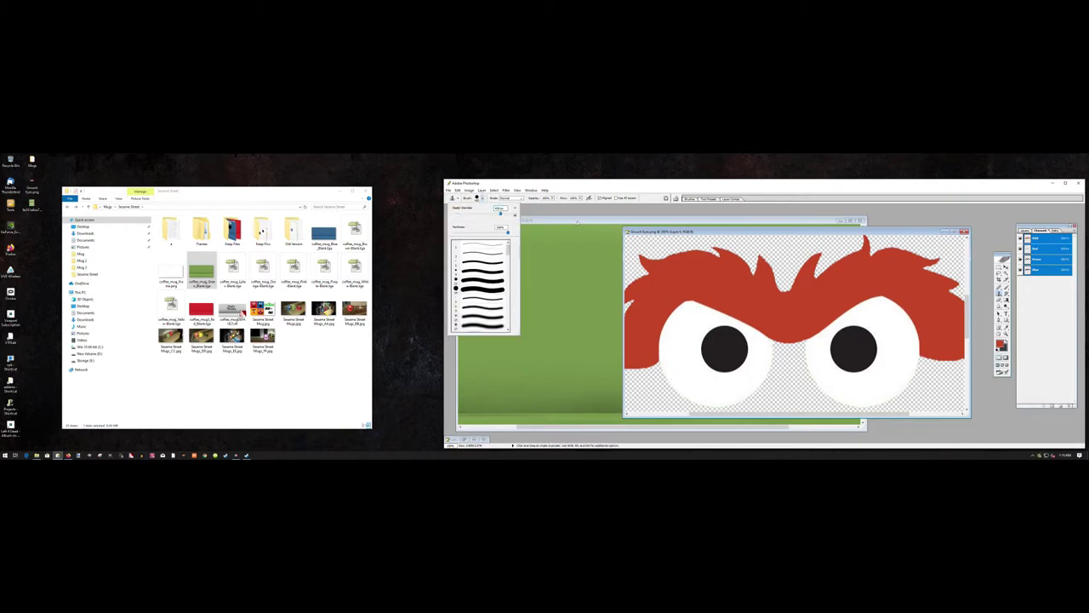
{"action": "left_click_drag", "start_coordinate": [508, 249], "coordinate": [508, 326]}
{"action": "left_click", "coordinate": [483, 326]}
{"action": "key", "text": "Return"}
{"action": "key", "text": "ctrl+minus"}
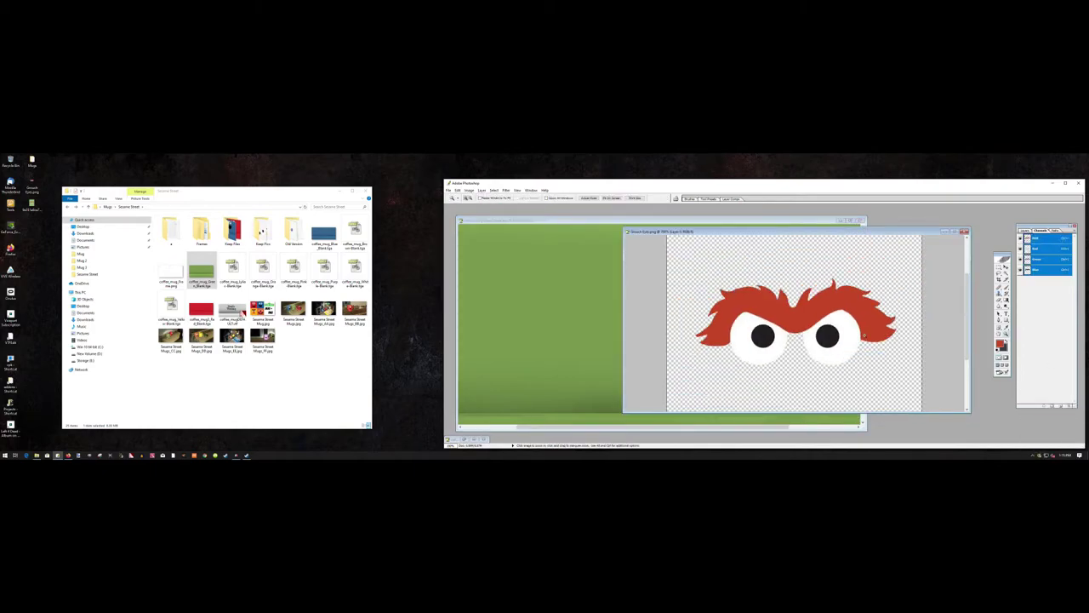
Try cloning the Grouch's eyes and eyebrows onto the green mug texture between the central guide lines
{"action": "left_click", "coordinate": [654, 221]}
{"action": "scroll", "coordinate": [654, 296], "scroll_direction": "up", "scroll_amount": 2}
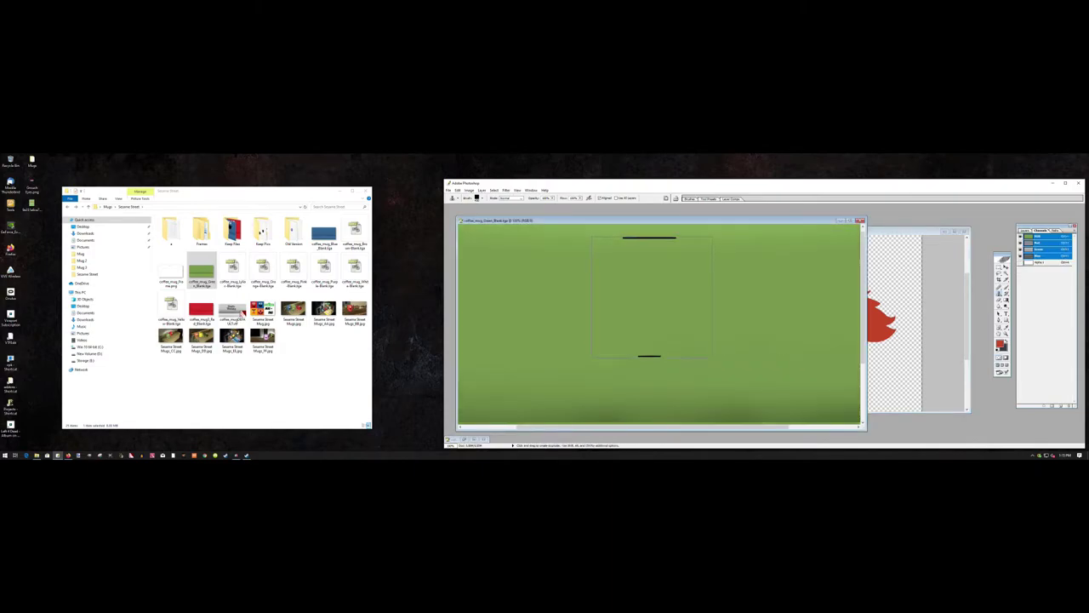
{"action": "left_click_drag", "start_coordinate": [652, 297], "coordinate": [661, 302]}
{"action": "left_click", "coordinate": [894, 240]}
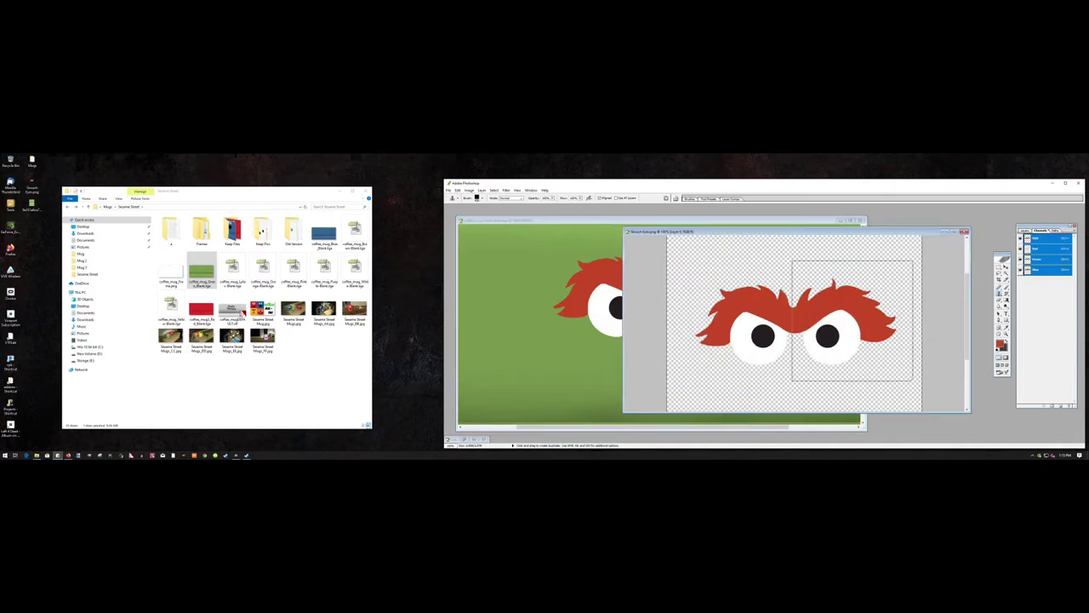
{"action": "left_click", "coordinate": [596, 378]}
{"action": "key", "text": "z"}
{"action": "left_click", "coordinate": [650, 378], "text": "alt"}
{"action": "key", "text": "s"}
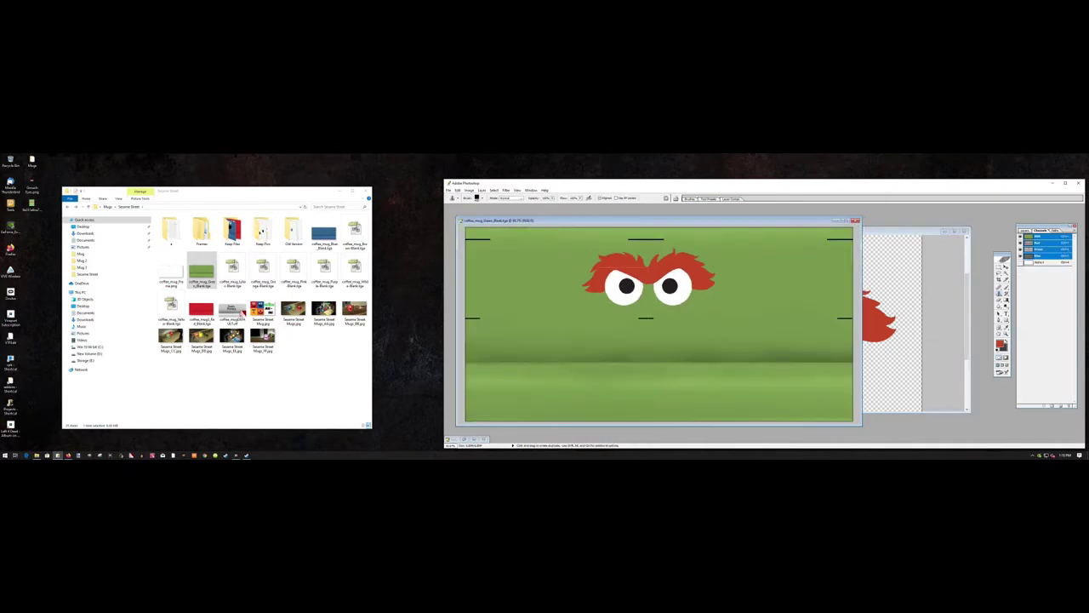
Try cloning half of the Grouch's face at the green mug texture's left edge, and undo both cloned faces
{"action": "left_click", "coordinate": [506, 279]}
{"action": "mouse_move", "coordinate": [895, 230]}
{"action": "left_mouse_down"}
{"action": "mouse_move", "coordinate": [747, 280]}
{"action": "mouse_move", "coordinate": [908, 228]}
{"action": "mouse_move", "coordinate": [695, 255]}
{"action": "mouse_move", "coordinate": [882, 235]}
{"action": "left_mouse_up"}
{"action": "left_click", "coordinate": [838, 221]}
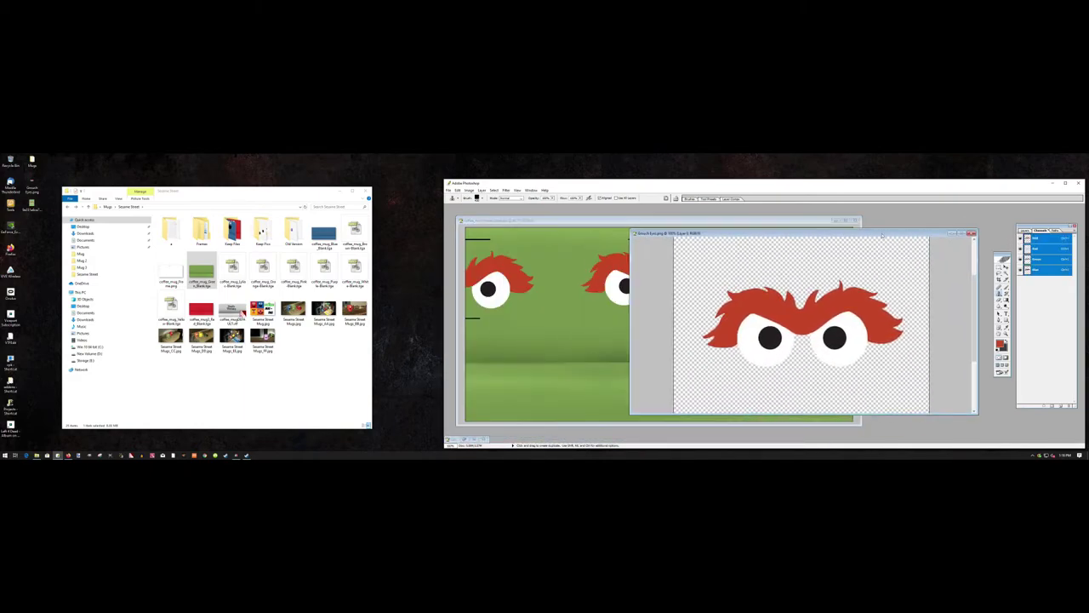
{"action": "left_click", "coordinate": [838, 221]}
{"action": "key", "text": "ctrl+alt+z"}
{"action": "left_click", "coordinate": [882, 234]}
{"action": "left_click", "coordinate": [838, 221]}
{"action": "key", "text": "ctrl+alt+z"}
{"action": "left_click", "coordinate": [883, 233]}
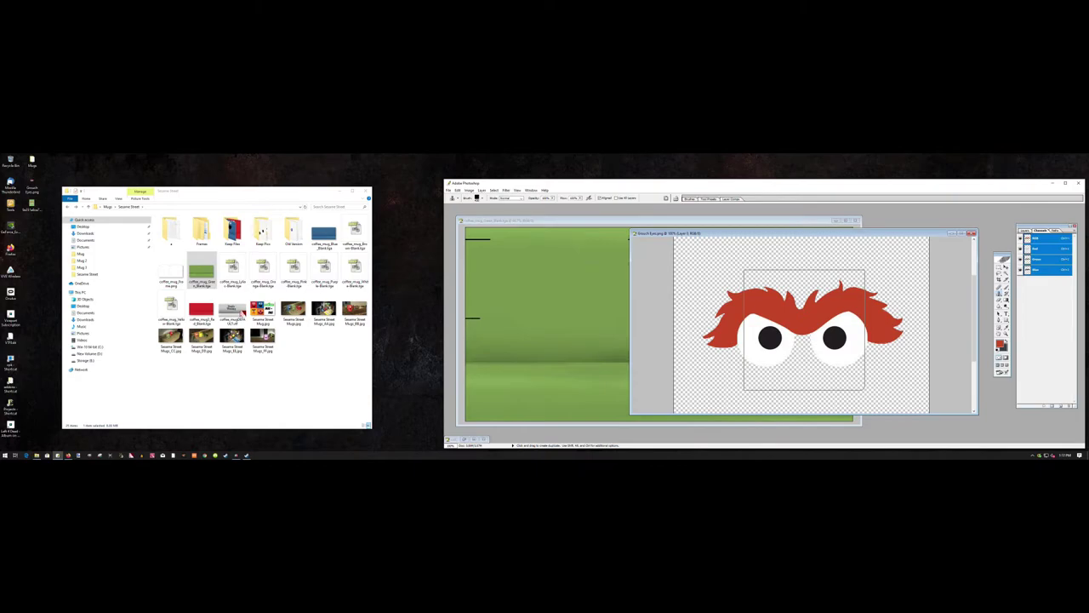
Resample the point between the eyes in Grouch Eyes and clone the whole face between the green mug's central guide lines
{"action": "left_click", "coordinate": [803, 324], "text": "alt"}
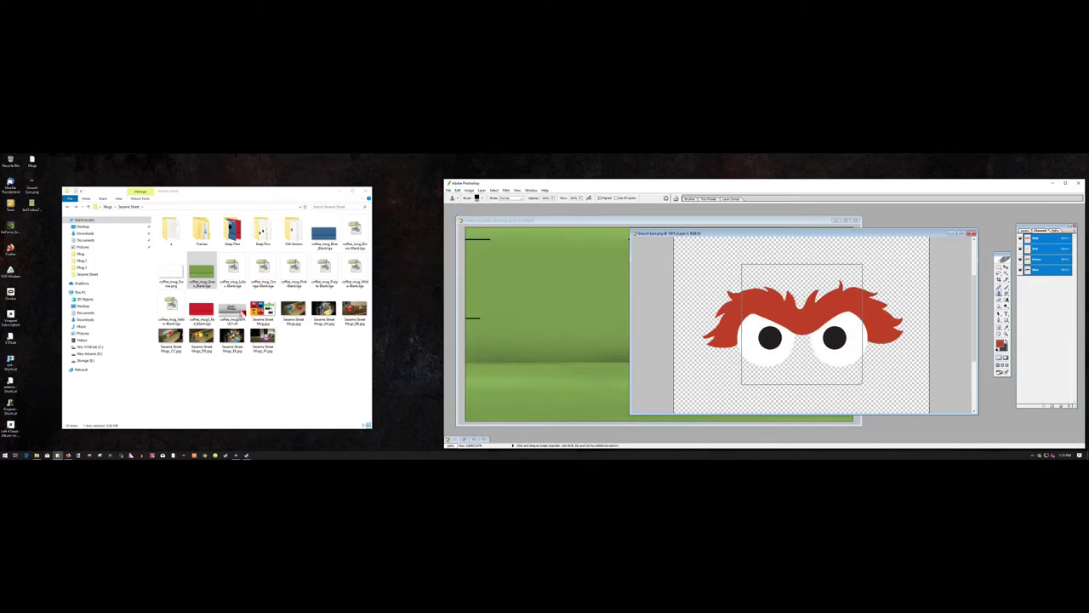
{"action": "key", "text": "ctrl+d"}
{"action": "left_click", "coordinate": [803, 324], "text": "alt"}
{"action": "left_click", "coordinate": [650, 220]}
{"action": "key", "text": "ctrl+v"}
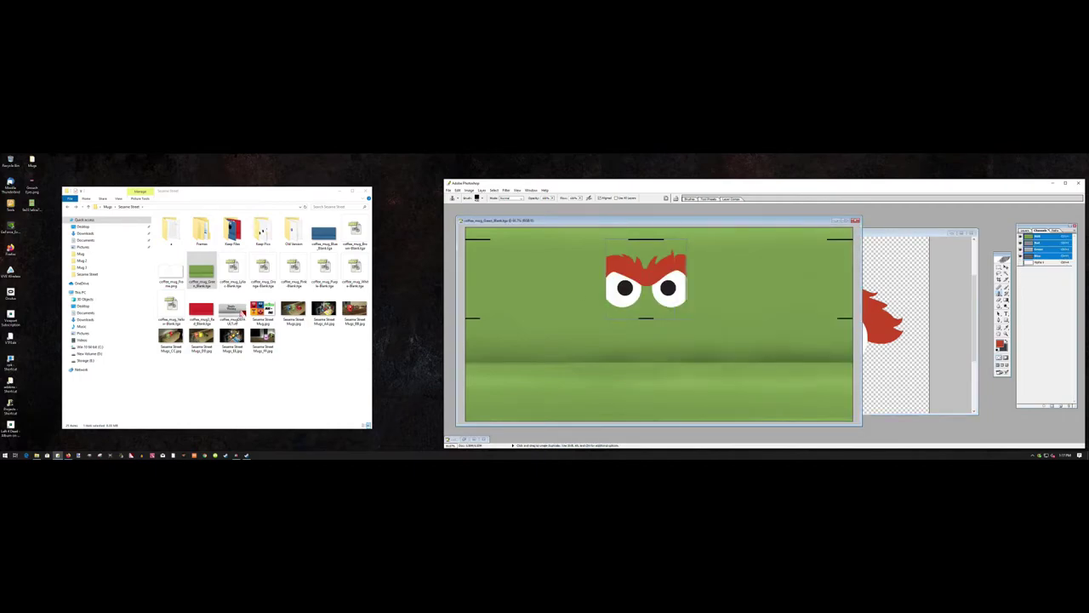
{"action": "key", "text": "ctrl+Tab"}
{"action": "key", "text": "ctrl+v"}
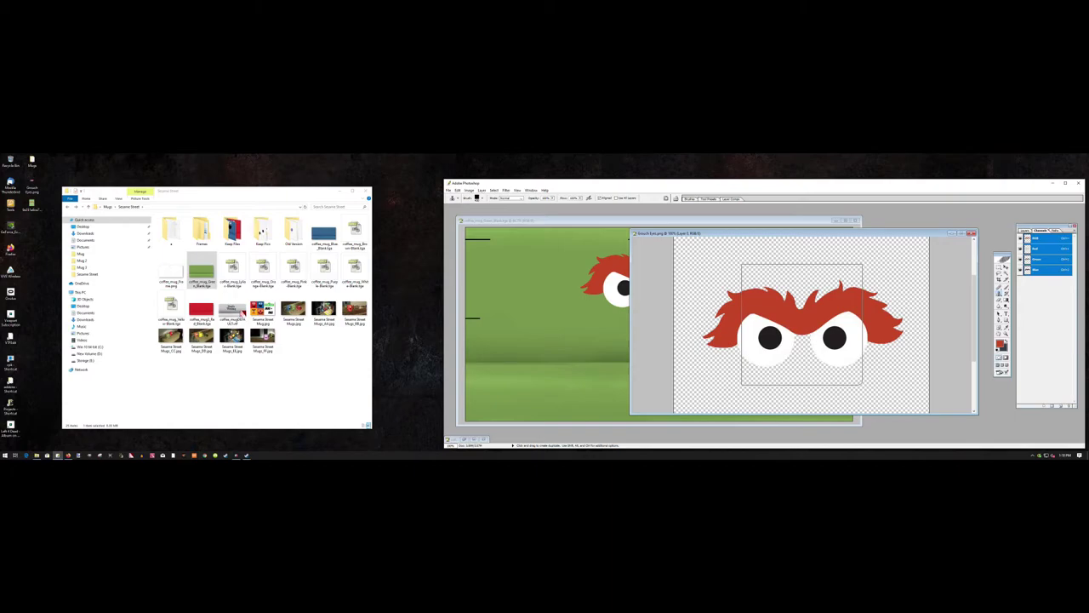
Clone the right half of the Grouch's eyes and eyebrows at the green mug texture's left edge, redoing the placement once
{"action": "key", "text": "ctrl+Tab"}
{"action": "key", "text": "ctrl+v"}
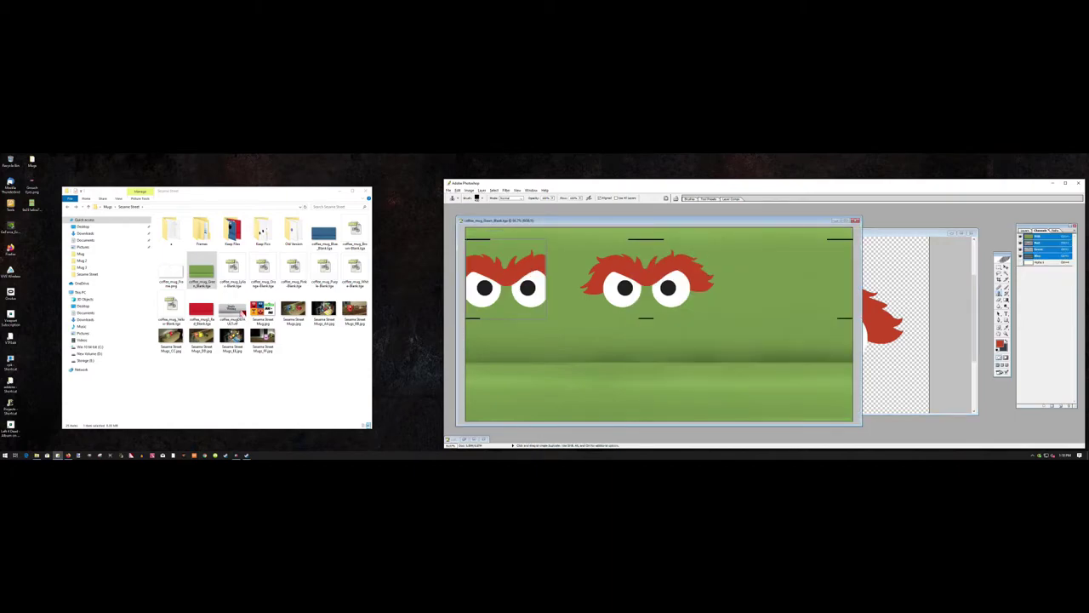
{"action": "key", "text": "ctrl+Tab"}
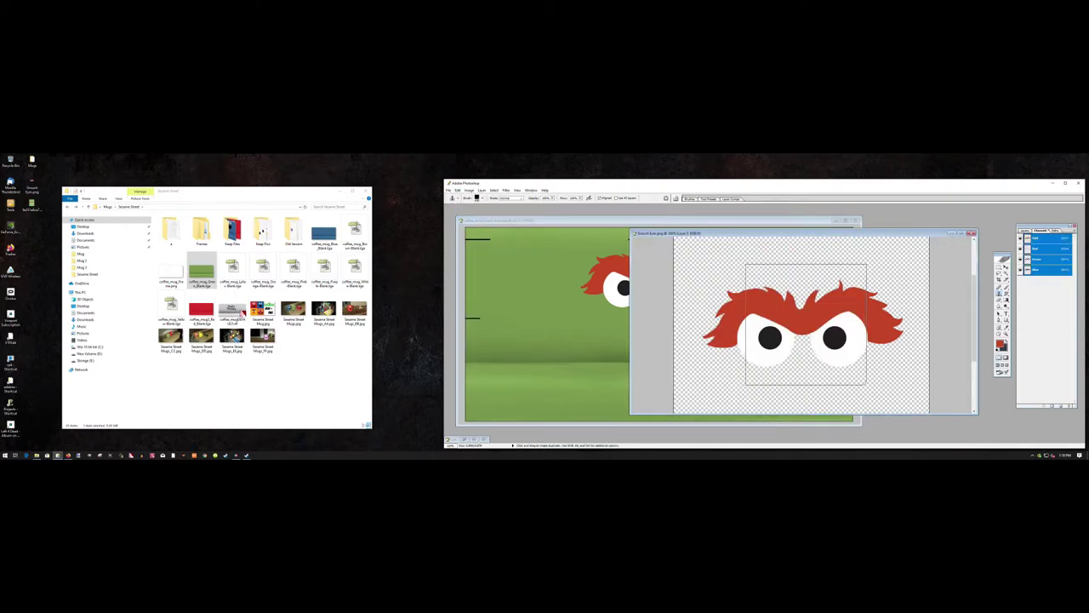
{"action": "key", "text": "ctrl+Tab"}
{"action": "key", "text": "ctrl+v"}
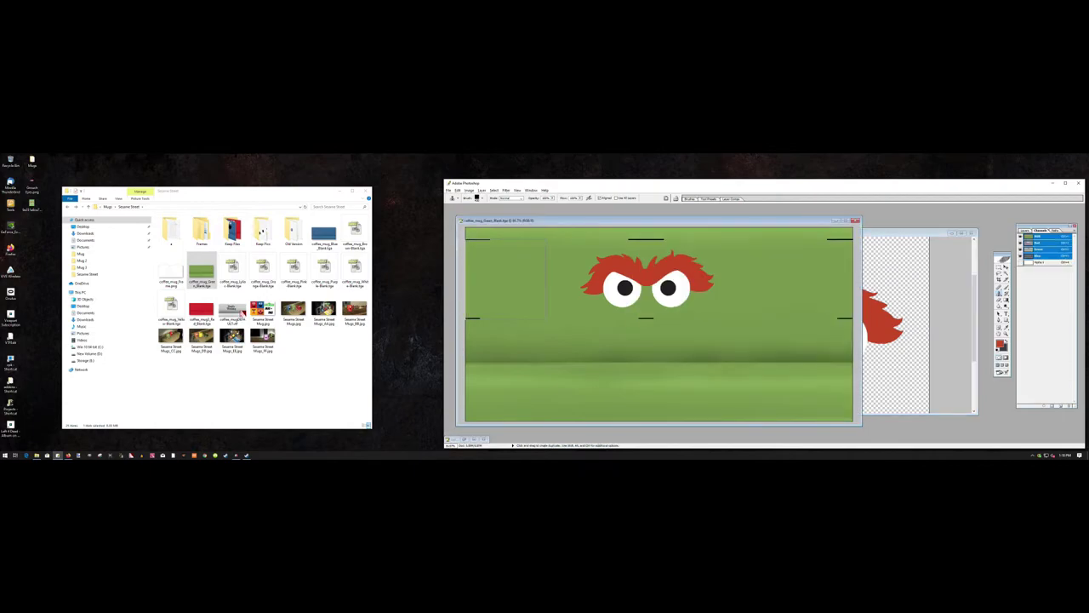
{"action": "left_click", "coordinate": [502, 281]}
Locate the spot between the eyes in Grouch Eyes that matches the mug texture's left edge and ready a tiny Clone Stamp brush there
{"action": "mouse_move", "coordinate": [907, 233]}
{"action": "left_mouse_down"}
{"action": "mouse_move", "coordinate": [722, 252]}
{"action": "mouse_move", "coordinate": [903, 234]}
{"action": "left_mouse_up"}
{"action": "key", "text": "z"}
{"action": "left_click", "coordinate": [471, 305]}
{"action": "left_click", "coordinate": [472, 305]}
{"action": "left_click", "coordinate": [471, 339]}
{"action": "left_click", "coordinate": [472, 300]}
{"action": "left_click", "coordinate": [471, 298]}
{"action": "left_click", "coordinate": [471, 297]}
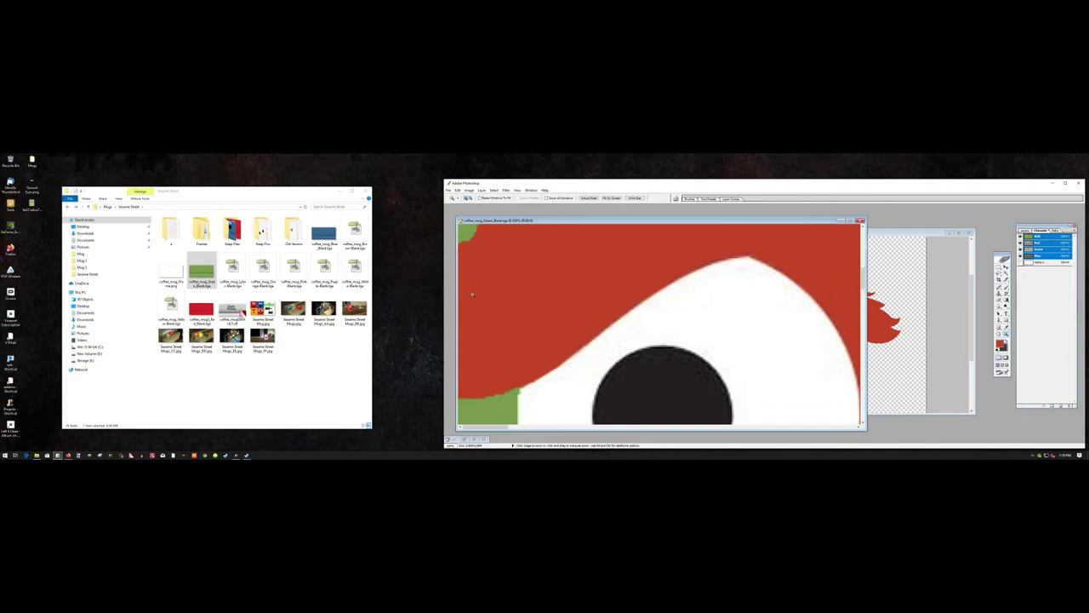
{"action": "left_click", "coordinate": [472, 327]}
{"action": "left_click", "coordinate": [888, 237]}
{"action": "left_click", "coordinate": [803, 313]}
{"action": "left_click", "coordinate": [802, 325]}
{"action": "left_click", "coordinate": [802, 329]}
{"action": "left_click", "coordinate": [802, 329]}
{"action": "left_click", "coordinate": [803, 328]}
{"action": "left_click", "coordinate": [803, 329]}
{"action": "left_click_drag", "start_coordinate": [796, 402], "coordinate": [816, 417]}
{"action": "left_click_drag", "start_coordinate": [718, 235], "coordinate": [547, 242]}
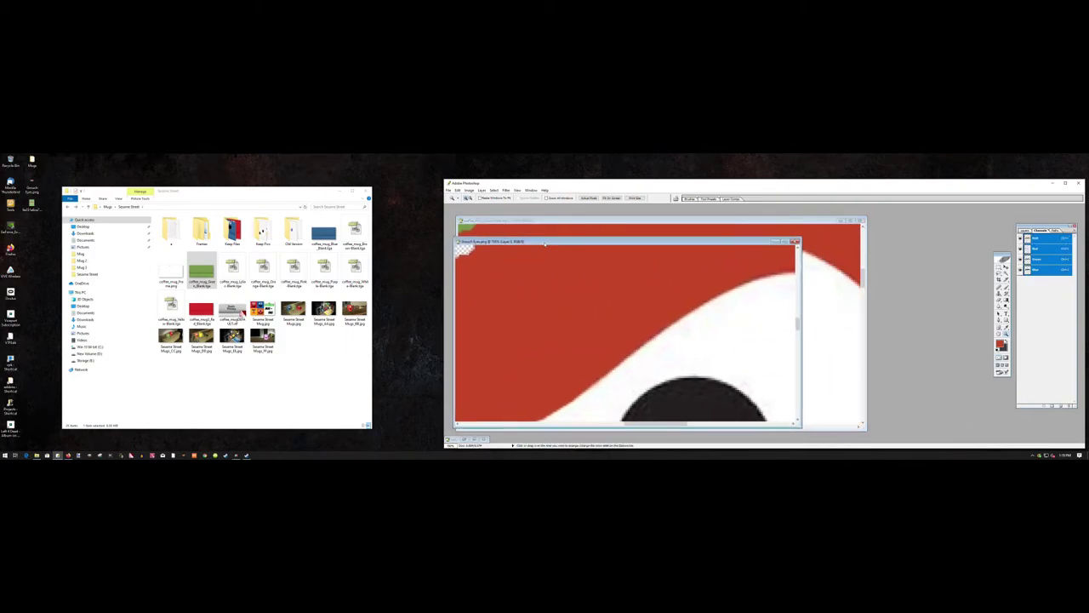
{"action": "key", "text": "b"}
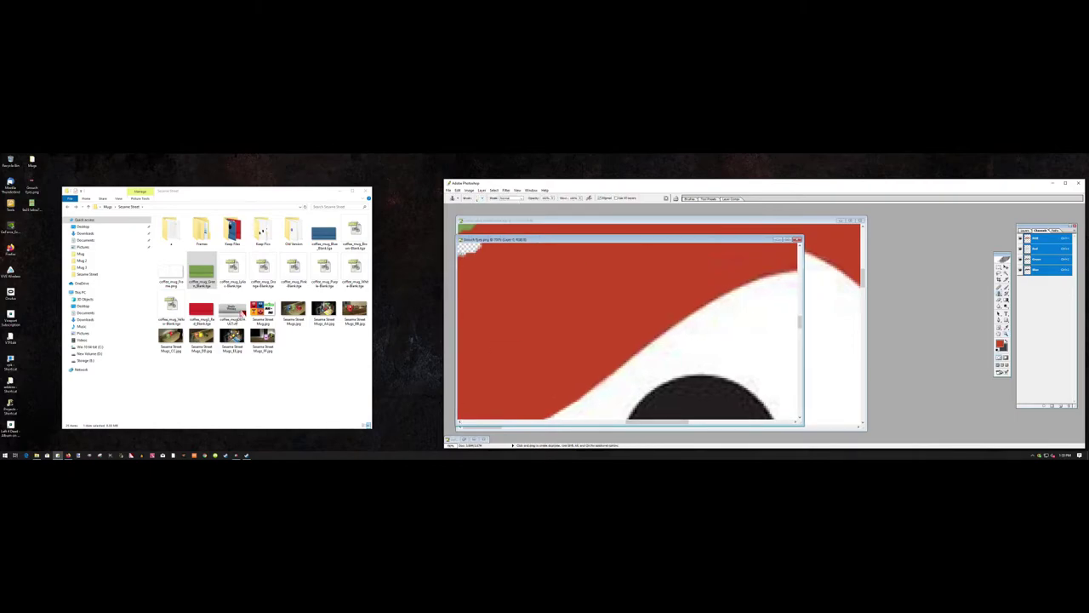
Clone the left half of the Grouch's eyes and eyebrows onto the green mug texture's right edge, continuing the face cut off at the left edge
{"action": "left_click_drag", "start_coordinate": [483, 426], "coordinate": [858, 426]}
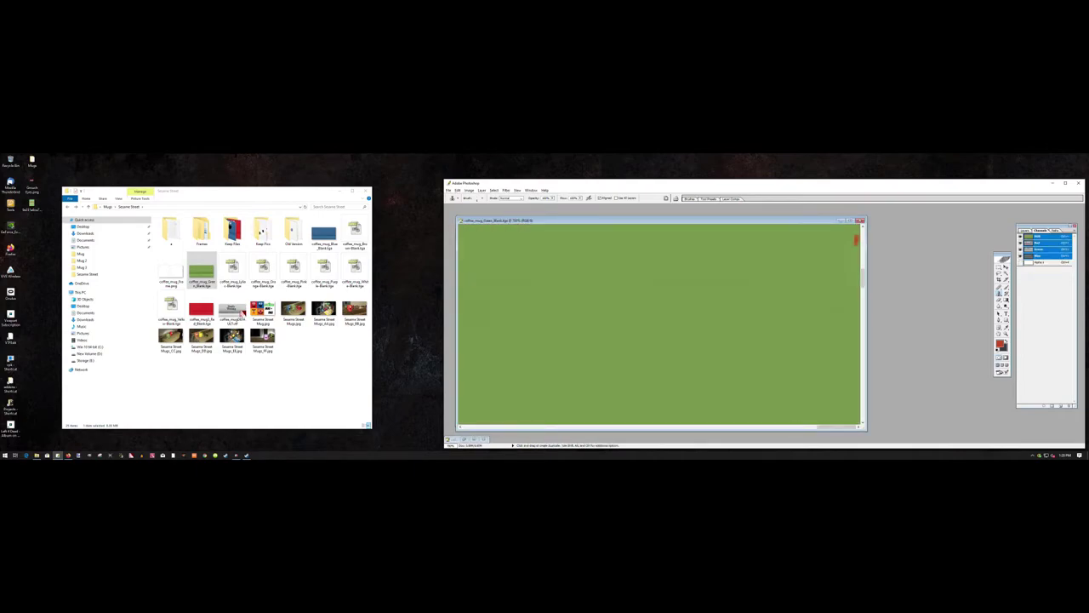
{"action": "key", "text": "z"}
{"action": "left_click", "coordinate": [582, 197]}
{"action": "key", "text": "s"}
{"action": "left_click", "coordinate": [481, 197]}
{"action": "left_click", "coordinate": [813, 306]}
{"action": "left_click_drag", "start_coordinate": [715, 426], "coordinate": [687, 426]}
{"action": "mouse_move", "coordinate": [623, 221]}
{"action": "left_mouse_down"}
{"action": "mouse_move", "coordinate": [645, 232]}
{"action": "mouse_move", "coordinate": [664, 214]}
{"action": "left_mouse_up"}
{"action": "left_click_drag", "start_coordinate": [481, 239], "coordinate": [551, 340]}
{"action": "left_click", "coordinate": [749, 290]}
{"action": "left_click_drag", "start_coordinate": [715, 421], "coordinate": [727, 420]}
{"action": "left_click", "coordinate": [749, 434]}
{"action": "mouse_move", "coordinate": [777, 339]}
{"action": "left_mouse_down"}
{"action": "mouse_move", "coordinate": [809, 346]}
{"action": "mouse_move", "coordinate": [705, 224]}
{"action": "left_mouse_up"}
{"action": "left_click_drag", "start_coordinate": [715, 421], "coordinate": [728, 421]}
Cover the black guide lines around the Grouch's eyes with plain green using a square Clone Stamp brush
{"action": "left_click", "coordinate": [481, 199]}
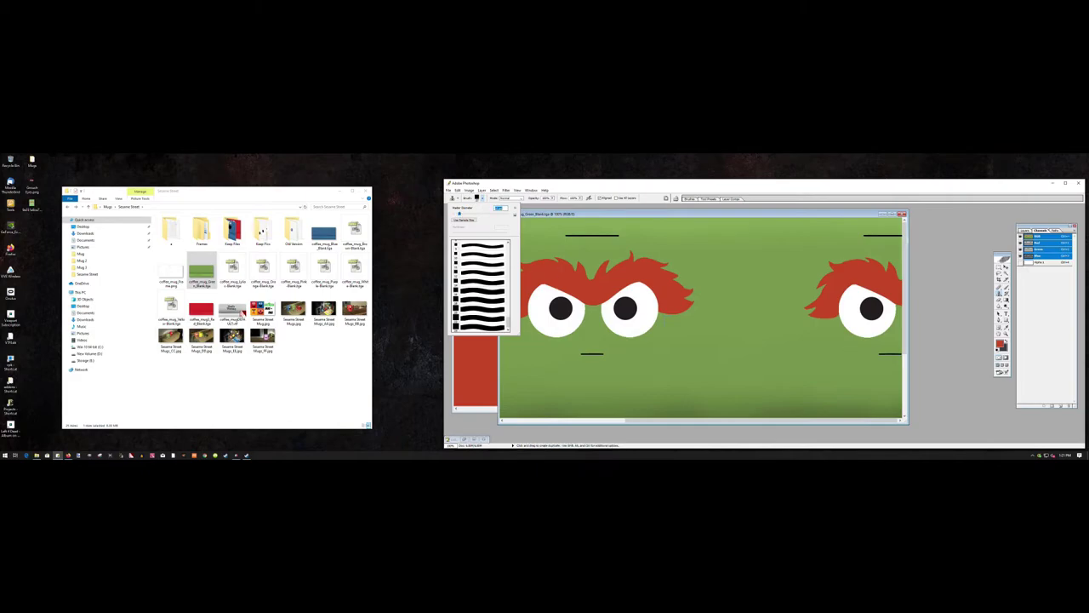
{"action": "left_click", "coordinate": [478, 198]}
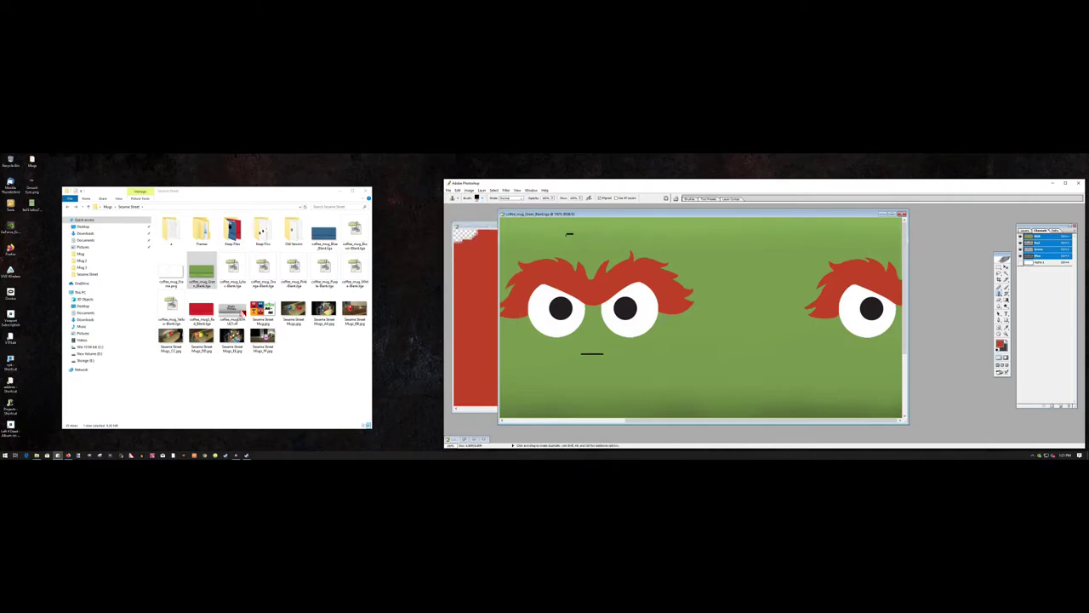
{"action": "left_click_drag", "start_coordinate": [660, 420], "coordinate": [532, 421]}
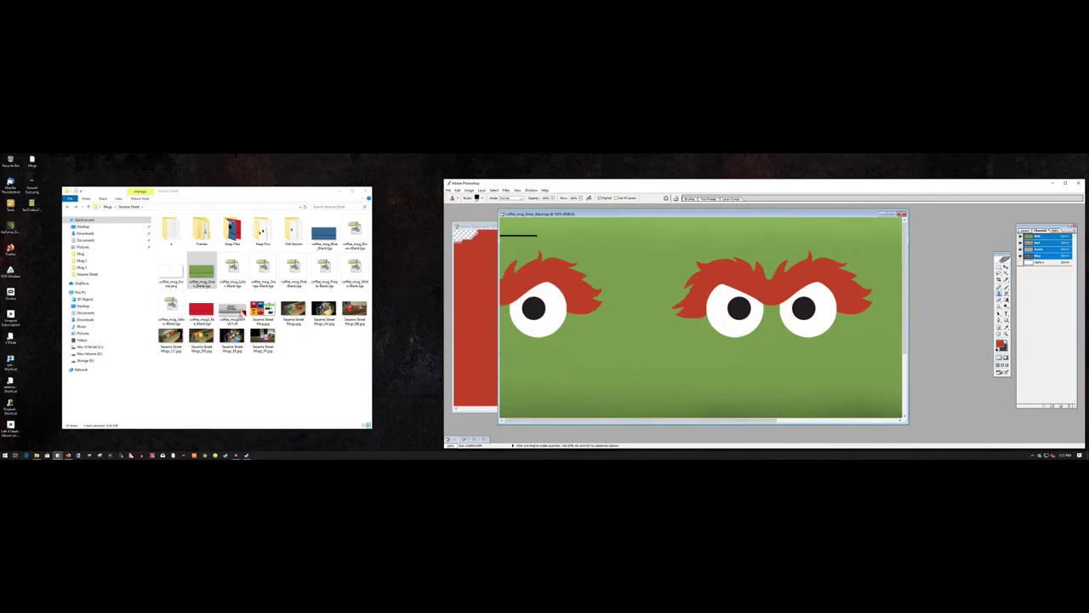
{"action": "left_click", "coordinate": [748, 414]}
Save the green Grouch mug texture in another folder under a new file name beginning with "O"
{"action": "double_click", "coordinate": [202, 230]}
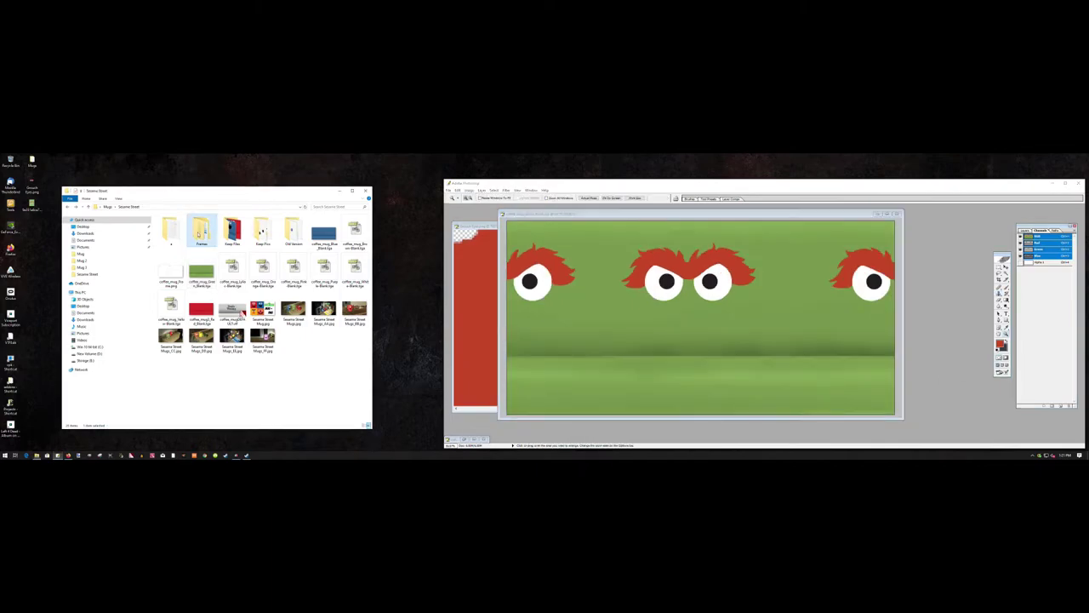
{"action": "double_click", "coordinate": [232, 230]}
{"action": "left_click", "coordinate": [448, 189]}
{"action": "left_click", "coordinate": [467, 242]}
{"action": "double_click", "coordinate": [727, 242]}
{"action": "double_click", "coordinate": [727, 247]}
{"action": "left_click_drag", "start_coordinate": [760, 314], "coordinate": [776, 314]}
{"action": "type", "text": "O"}
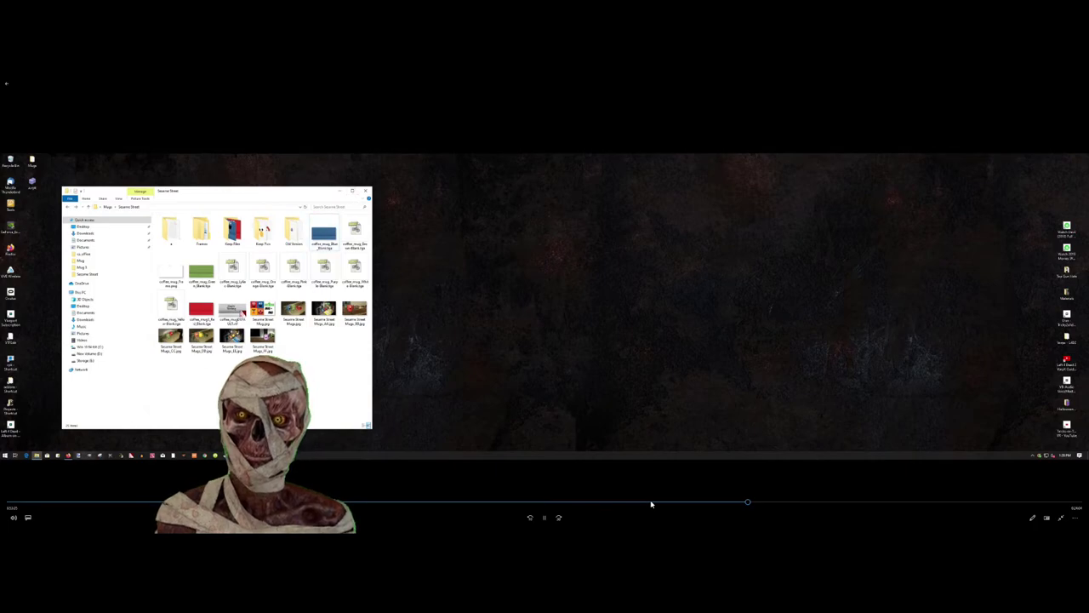
{"action": "left_click", "coordinate": [981, 502]}
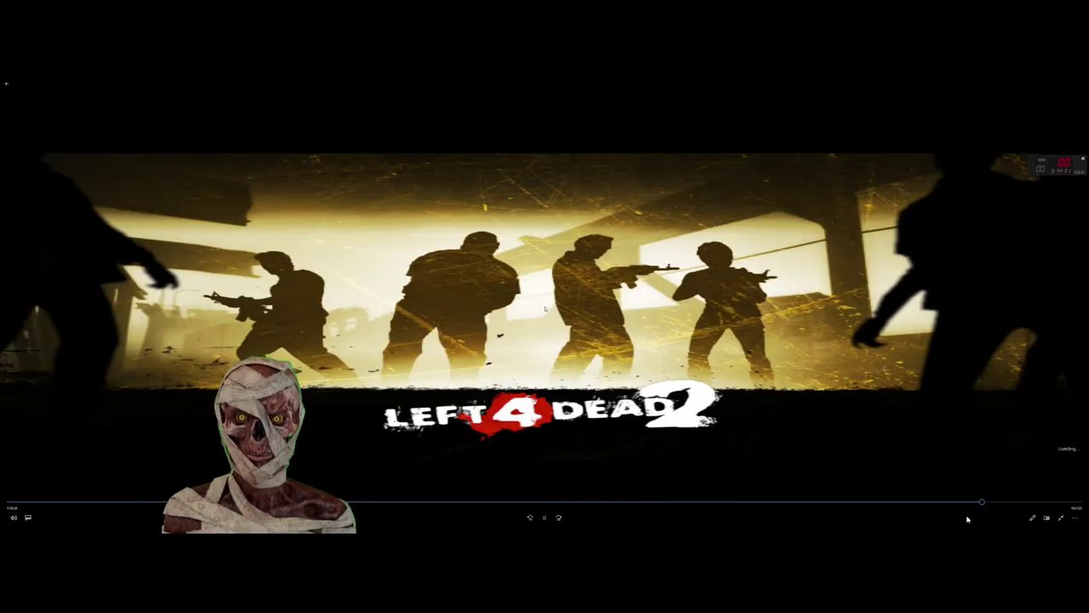